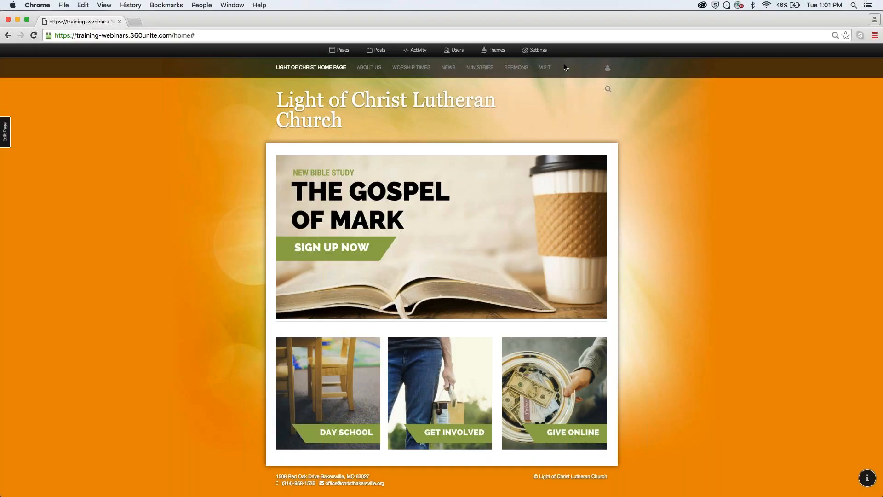
Step: Review the calendar list in the site settings and the church's calendar page
{"action": "left_click", "coordinate": [547, 55]}
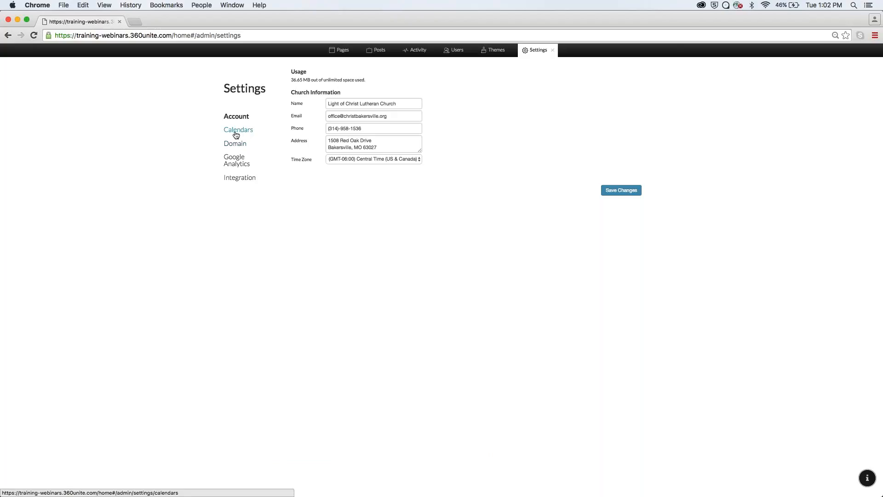
{"action": "left_click", "coordinate": [236, 134]}
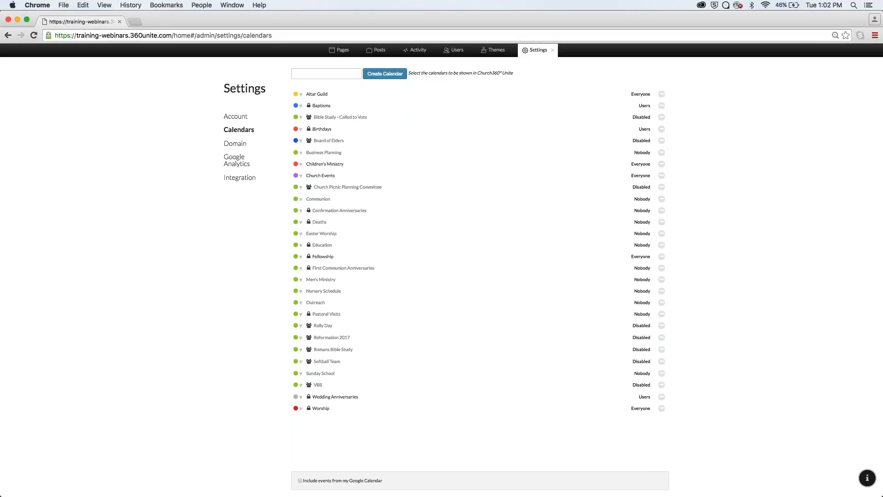
{"action": "left_click", "coordinate": [553, 52]}
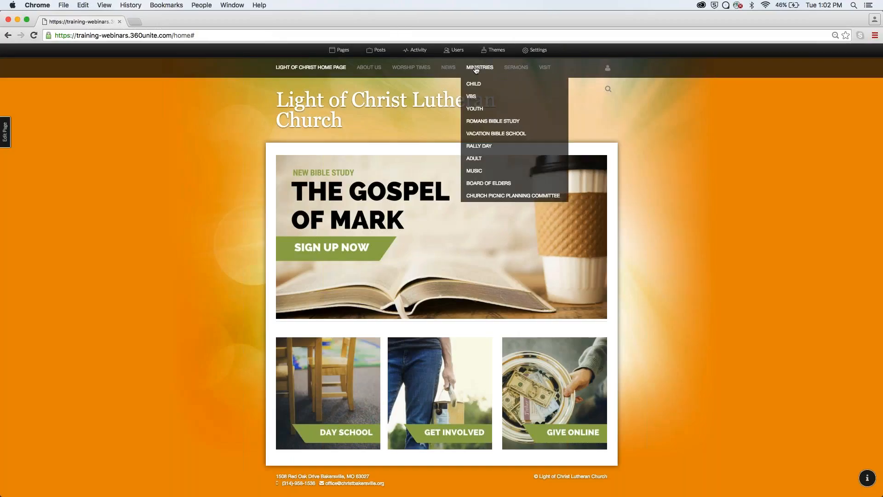
{"action": "left_click", "coordinate": [454, 84]}
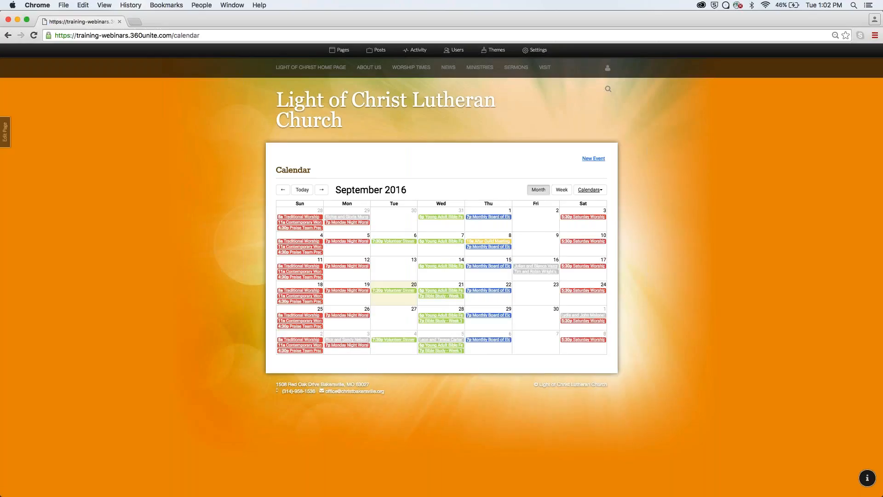
Step: In the calendar settings, inspect the colour choices for Altar Guild and the name and viewing options for Church Events
{"action": "left_click", "coordinate": [518, 53]}
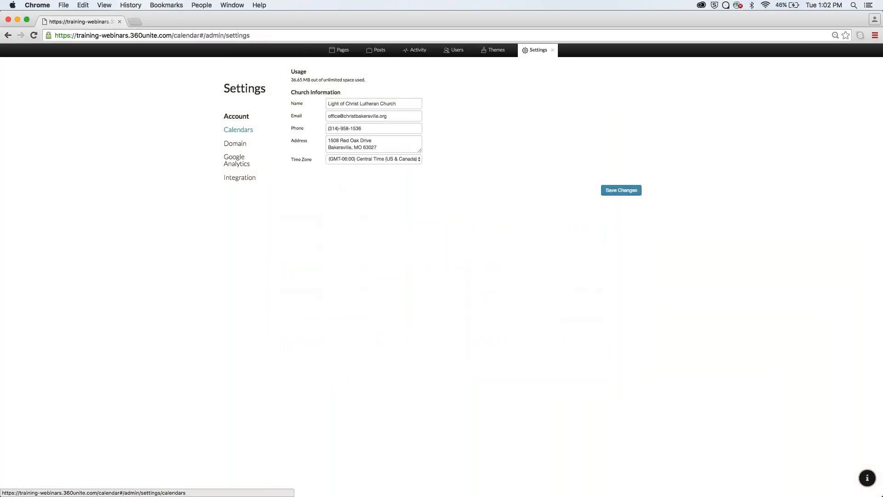
{"action": "left_click", "coordinate": [238, 130]}
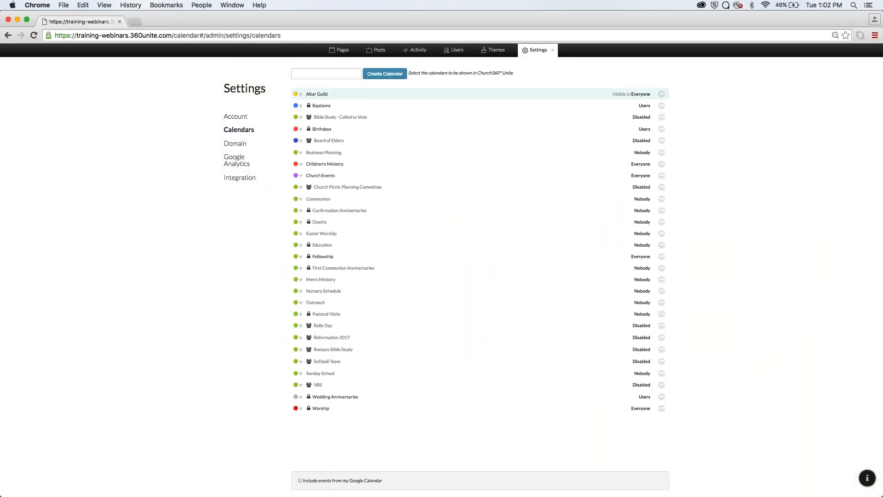
{"action": "left_click", "coordinate": [301, 93]}
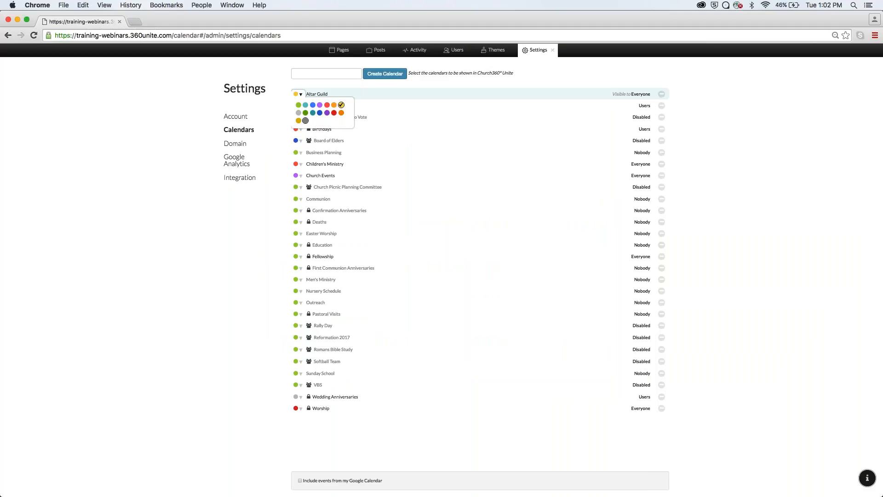
{"action": "left_click", "coordinate": [321, 175]}
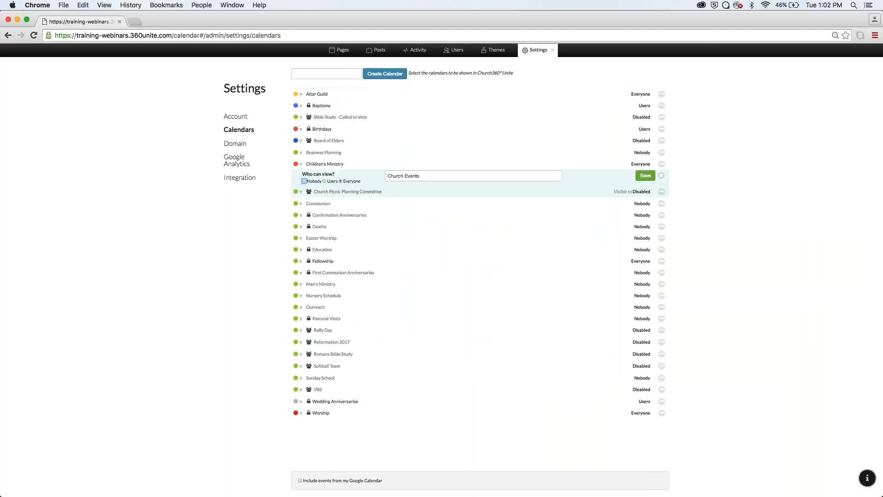
{"action": "left_click", "coordinate": [301, 204]}
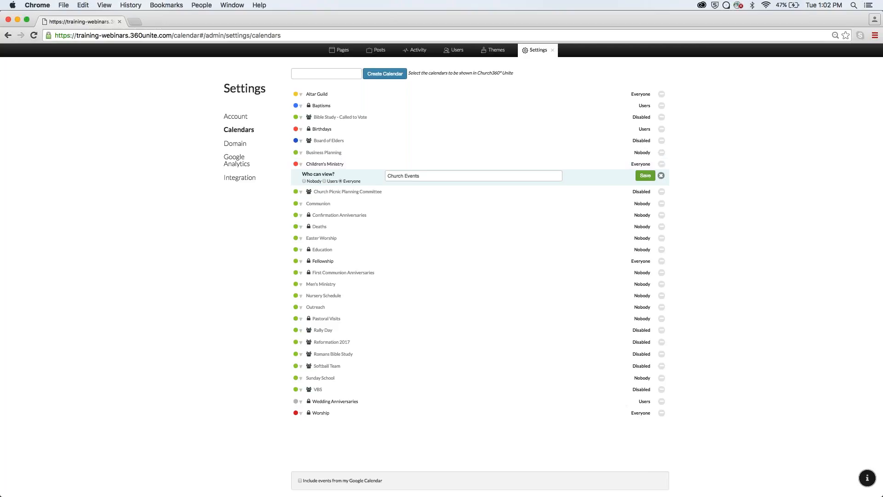
{"action": "left_click", "coordinate": [660, 175]}
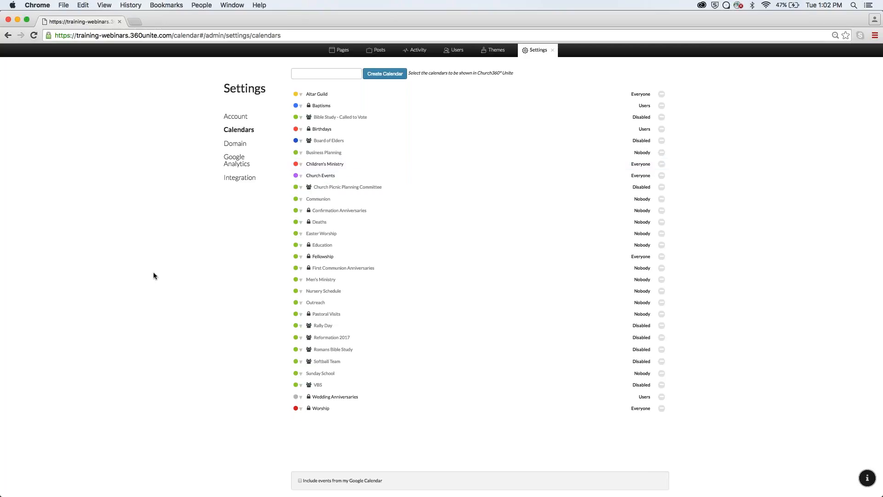
Step: Create a calendar called Name and look at its colour choices
{"action": "left_click", "coordinate": [312, 77]}
{"action": "type", "text": "Name"}
{"action": "left_click", "coordinate": [375, 75]}
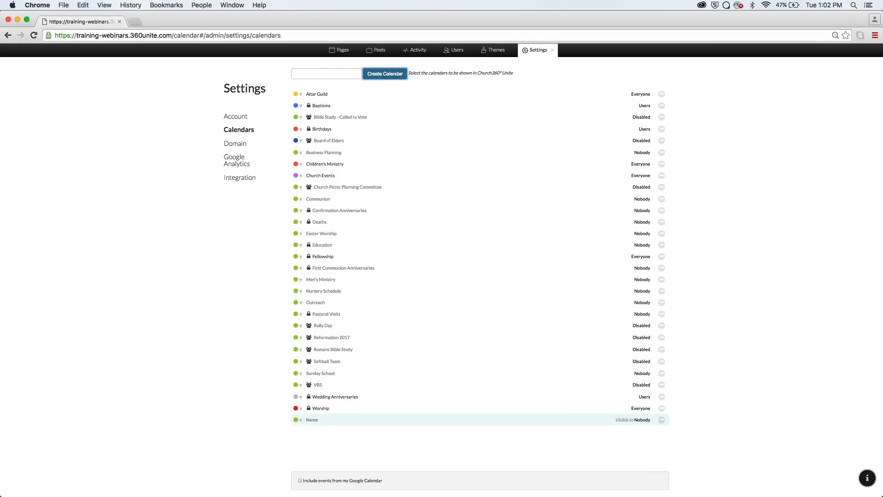
{"action": "left_click", "coordinate": [299, 420]}
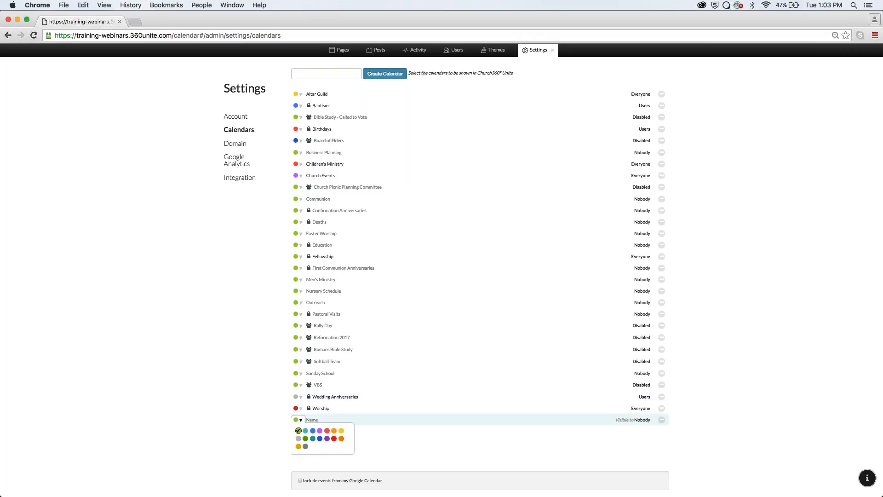
{"action": "left_click", "coordinate": [278, 420]}
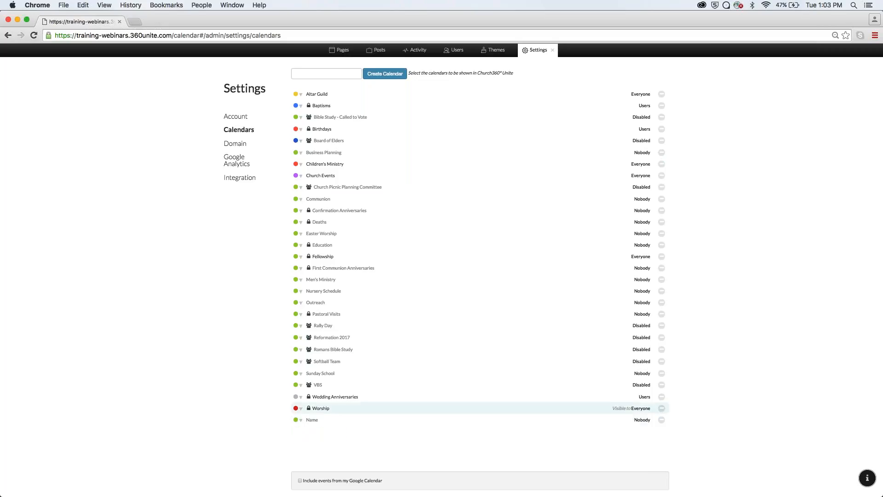
Step: Delete the calendar called Name from the calendar list
{"action": "left_click", "coordinate": [661, 420]}
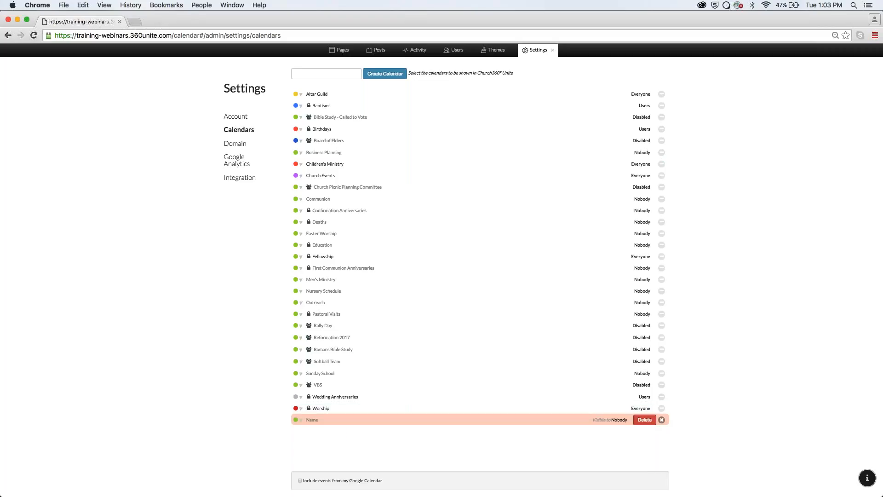
{"action": "left_click", "coordinate": [645, 420]}
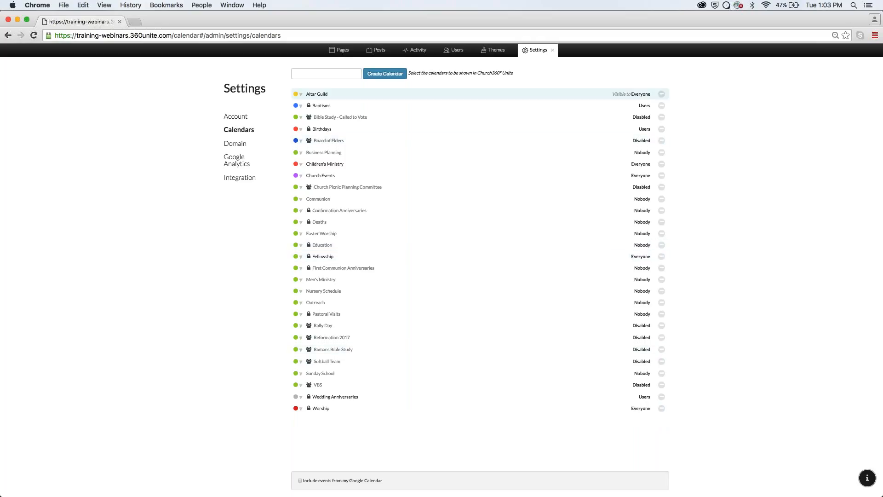
Step: Inspect the name and viewing options of the Altar Guild and Baptisms calendars without saving changes, and close the settings
{"action": "left_click", "coordinate": [339, 95]}
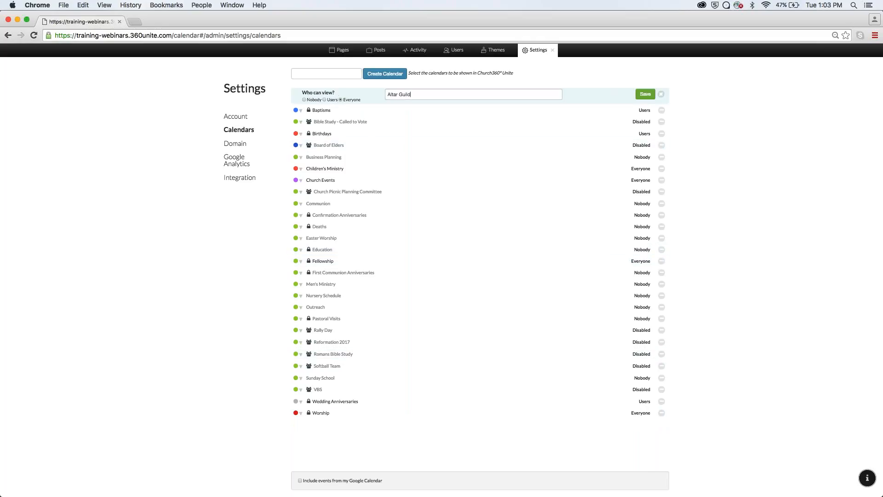
{"action": "key", "text": "Tab"}
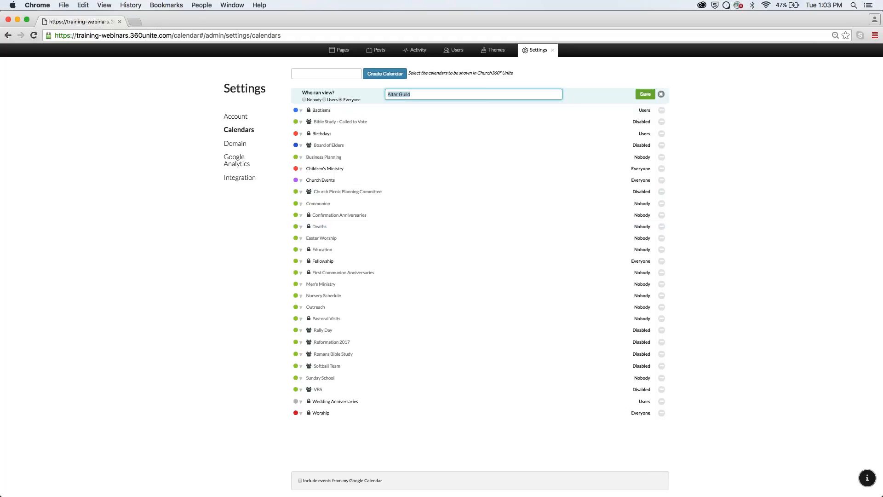
{"action": "left_click", "coordinate": [660, 93]}
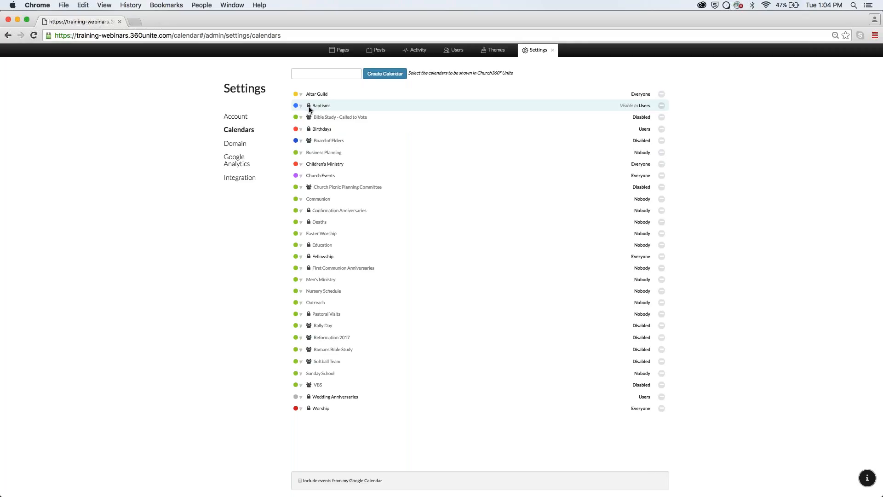
{"action": "left_click", "coordinate": [349, 107]}
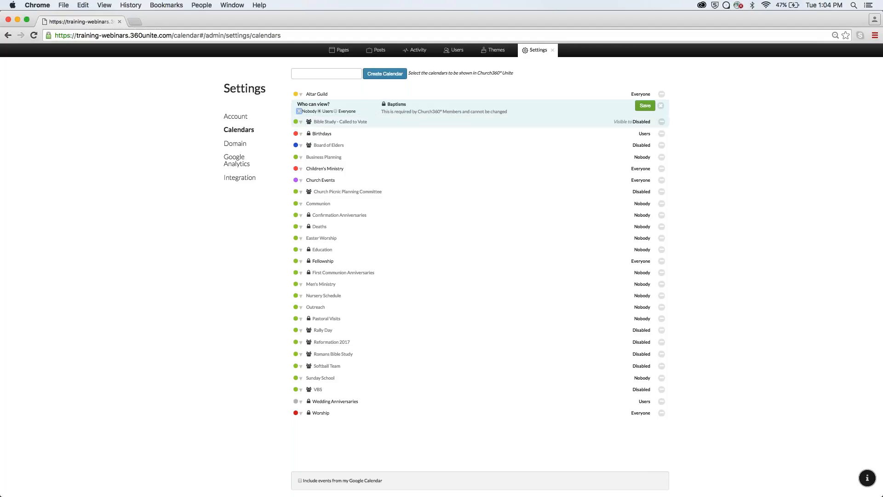
{"action": "left_click", "coordinate": [661, 106]}
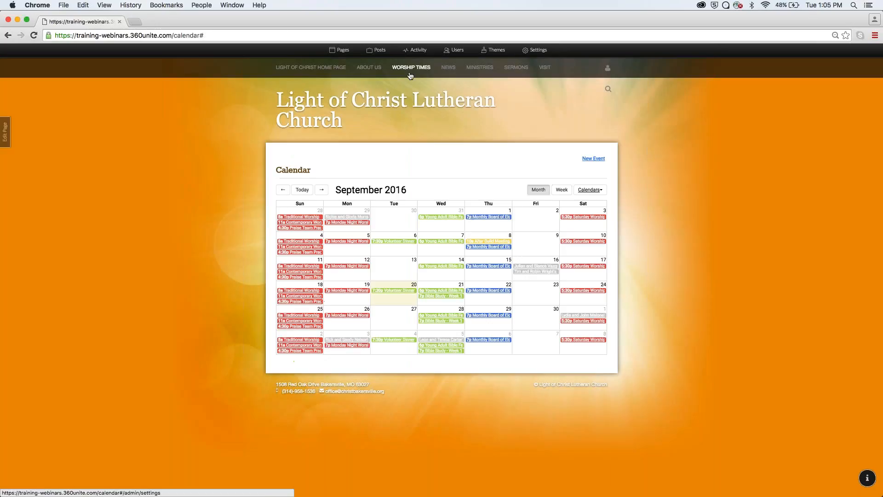
Step: Open the events calendar of the Rally Day ministry group
{"action": "mouse_move", "coordinate": [364, 73]}
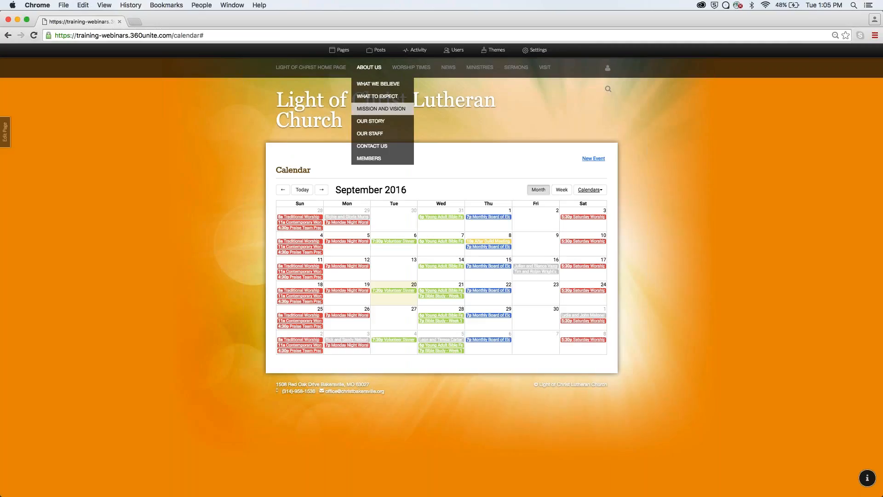
{"action": "mouse_move", "coordinate": [480, 67]}
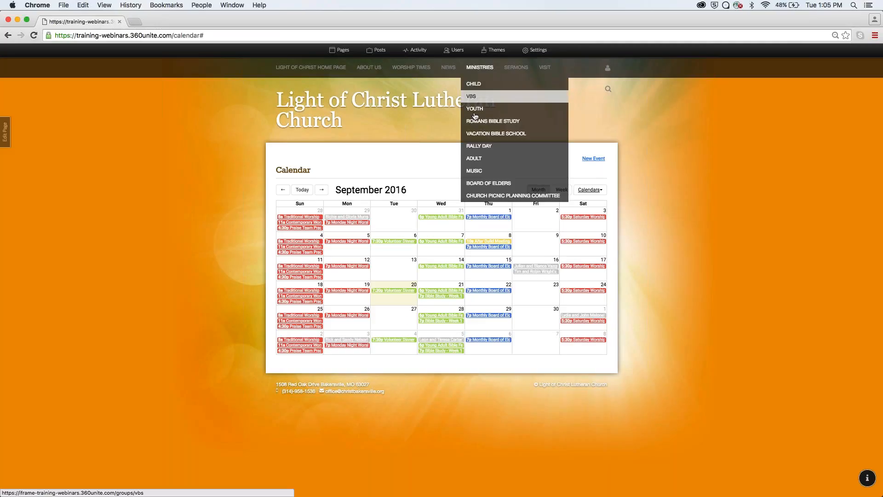
{"action": "left_click", "coordinate": [486, 149]}
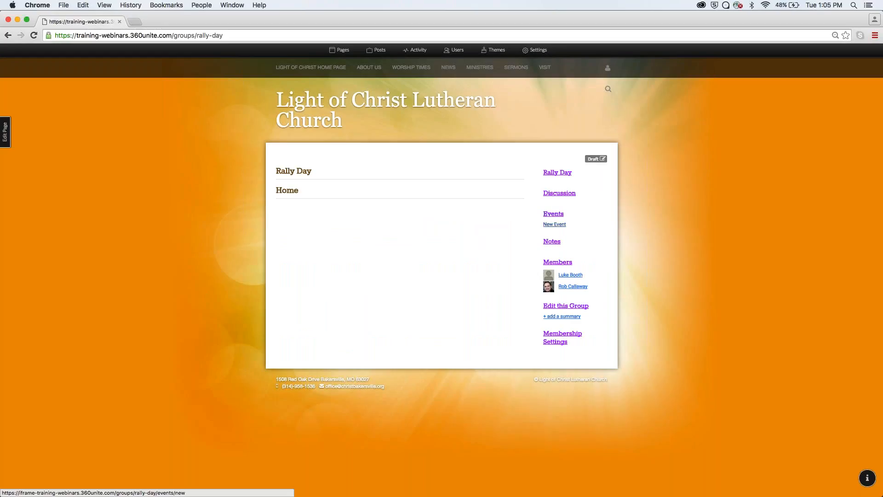
{"action": "left_click", "coordinate": [555, 215]}
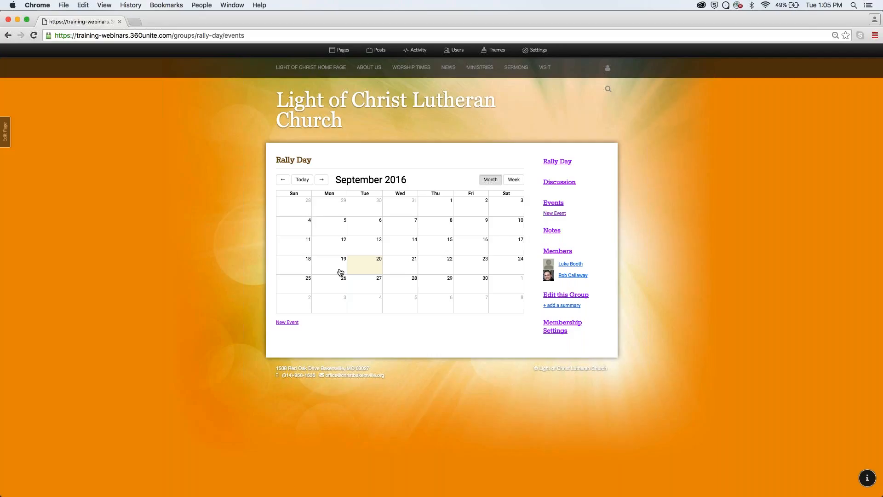
Step: Start a new Rally Day event on September 21, 2016 and title it Rally Planning Meeting
{"action": "left_click", "coordinate": [403, 269]}
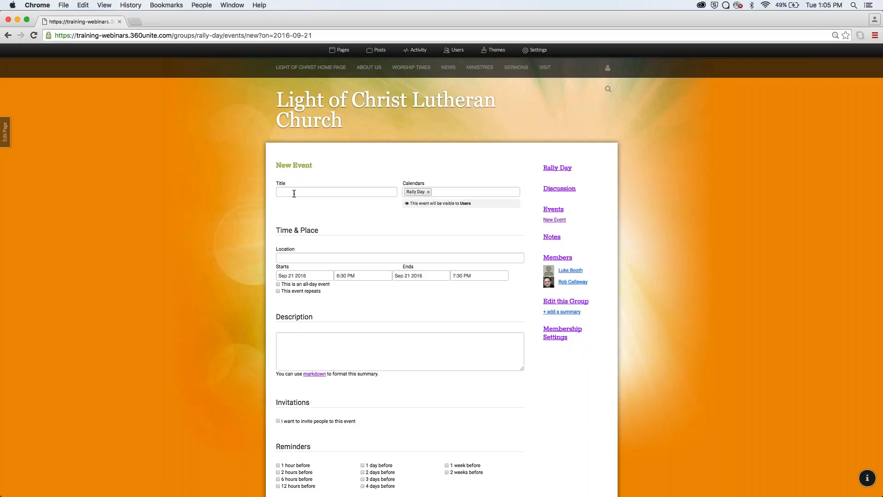
{"action": "left_click", "coordinate": [295, 193]}
{"action": "type", "text": "Rally Planning Meeting"}
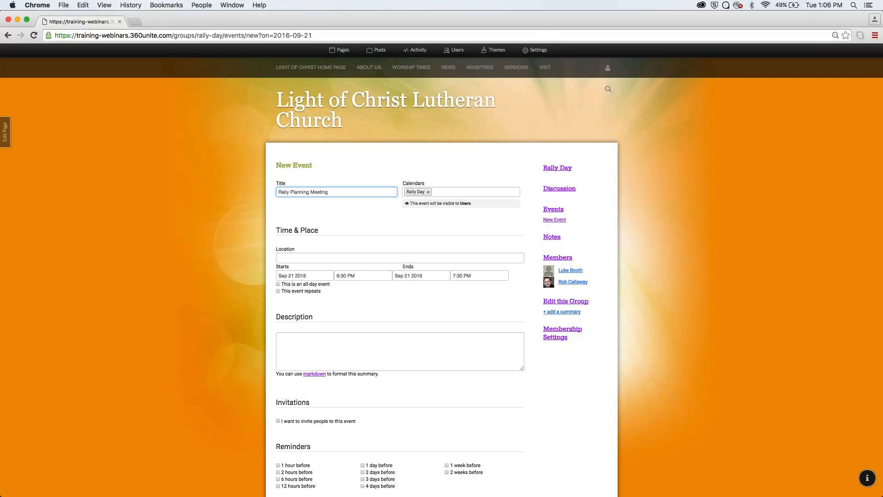
Step: Look through the other calendars the event can be assigned to without adding any
{"action": "left_click", "coordinate": [444, 192]}
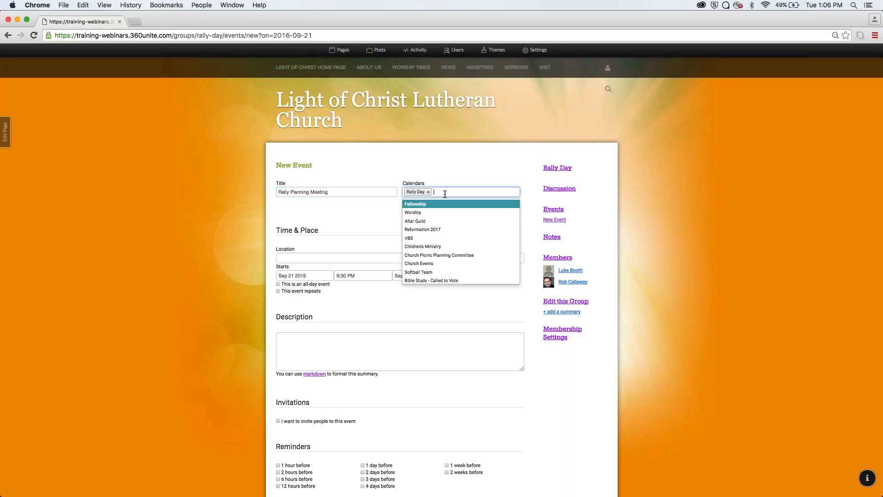
{"action": "scroll", "coordinate": [450, 259], "scroll_direction": "down", "scroll_amount": 1}
{"action": "scroll", "coordinate": [451, 258], "scroll_direction": "up", "scroll_amount": 1}
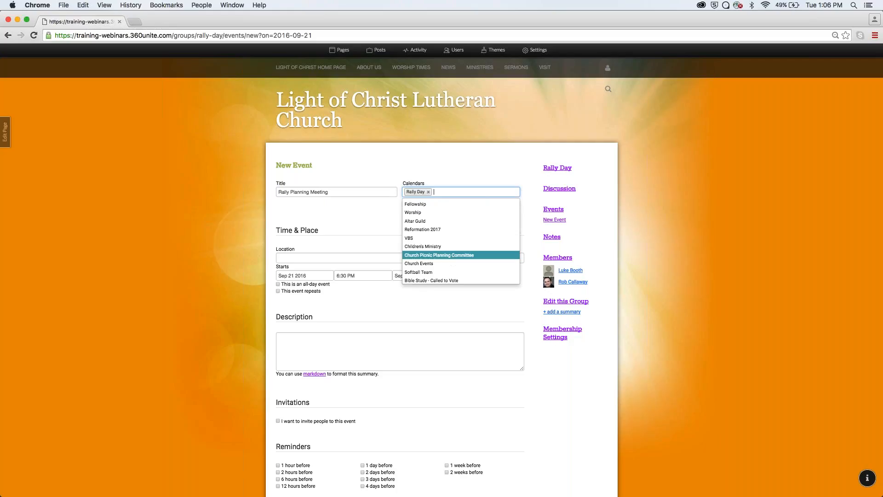
{"action": "key", "text": "Down"}
{"action": "key", "text": "Down"}
{"action": "key", "text": "Down"}
{"action": "key", "text": "Down"}
{"action": "key", "text": "Down"}
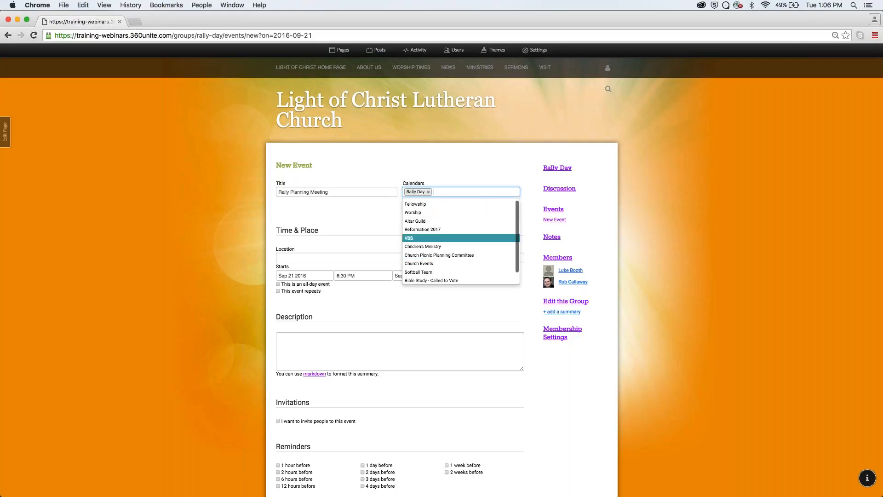
{"action": "key", "text": "Up"}
{"action": "key", "text": "Up"}
{"action": "key", "text": "Up"}
{"action": "key", "text": "Up"}
{"action": "key", "text": "Up"}
{"action": "key", "text": "Up"}
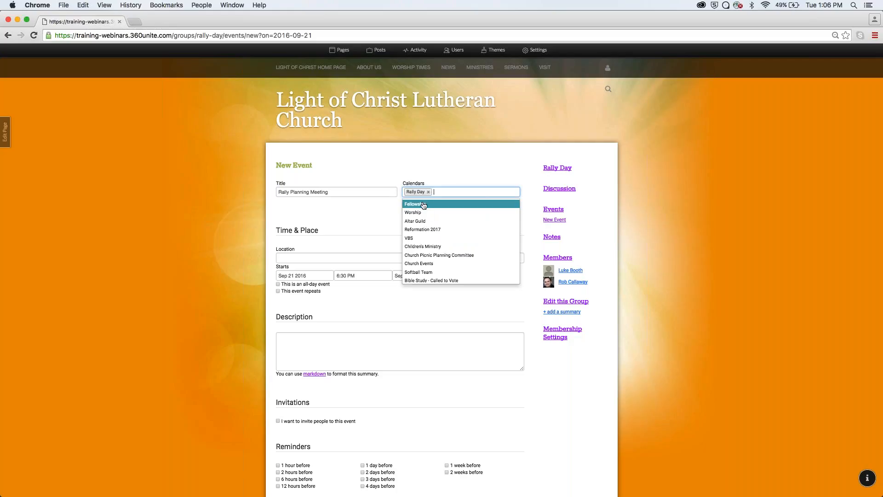
{"action": "key", "text": "Down"}
{"action": "key", "text": "Down"}
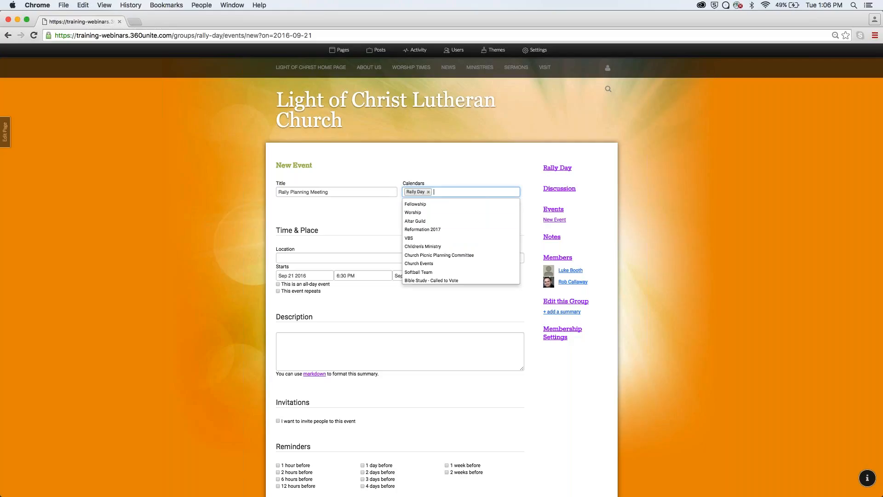
{"action": "key", "text": "Escape"}
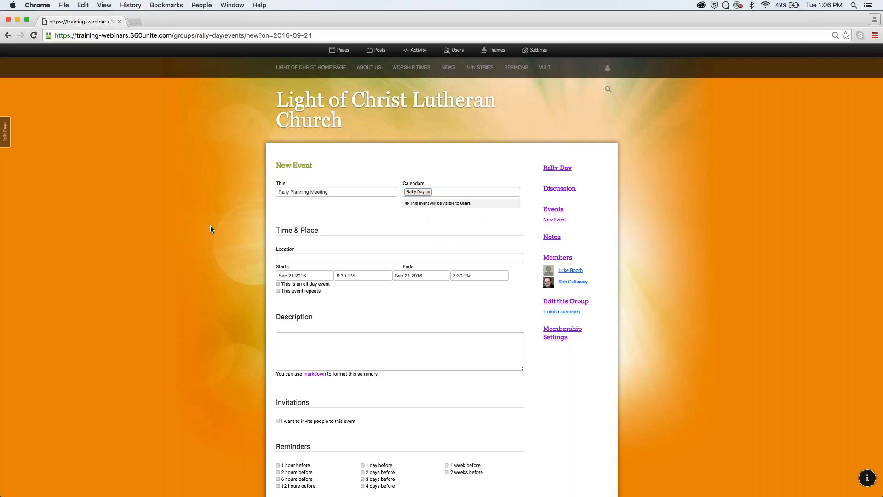
Step: Set the event's location to Fellowship Hall
{"action": "scroll", "coordinate": [214, 228], "scroll_direction": "down", "scroll_amount": 3}
{"action": "left_click", "coordinate": [308, 187]}
{"action": "type", "text": "Fellowsh"}
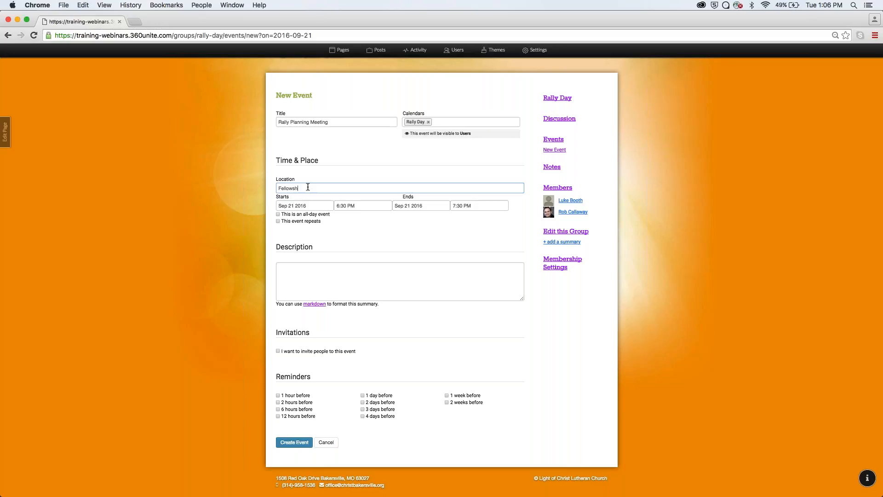
{"action": "type", "text": "ip Hall"}
Step: Look over the event's start date, start time and end time without changing them
{"action": "left_click", "coordinate": [313, 205]}
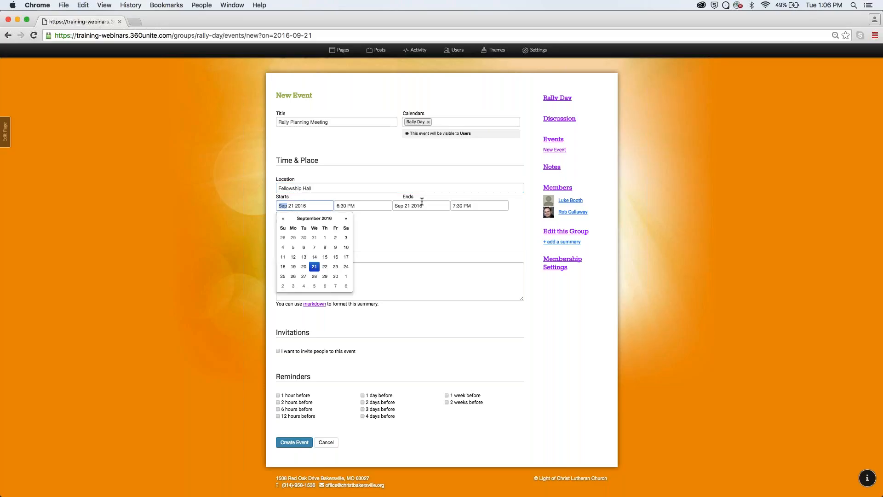
{"action": "key", "text": "Tab"}
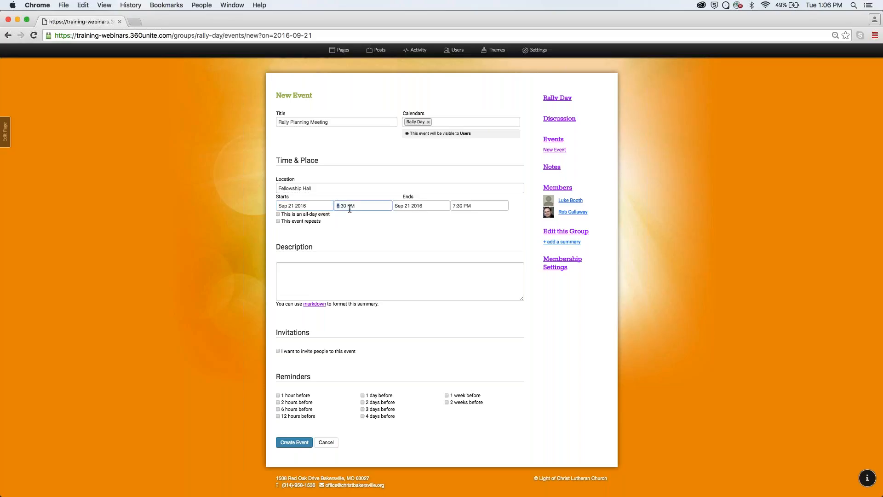
{"action": "left_click", "coordinate": [487, 205]}
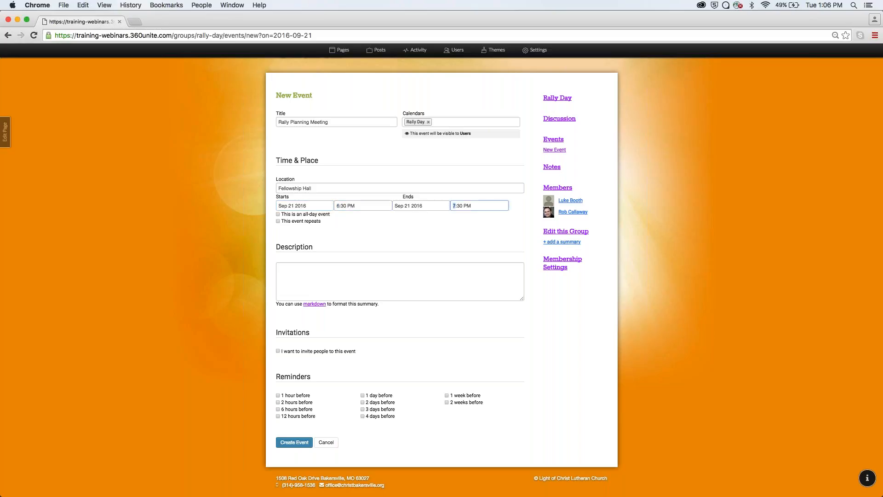
Step: Make the event repeat every single week on Wednesday, starting Sep 21 2016 and ending after Oct 05 2016
{"action": "left_click", "coordinate": [291, 220]}
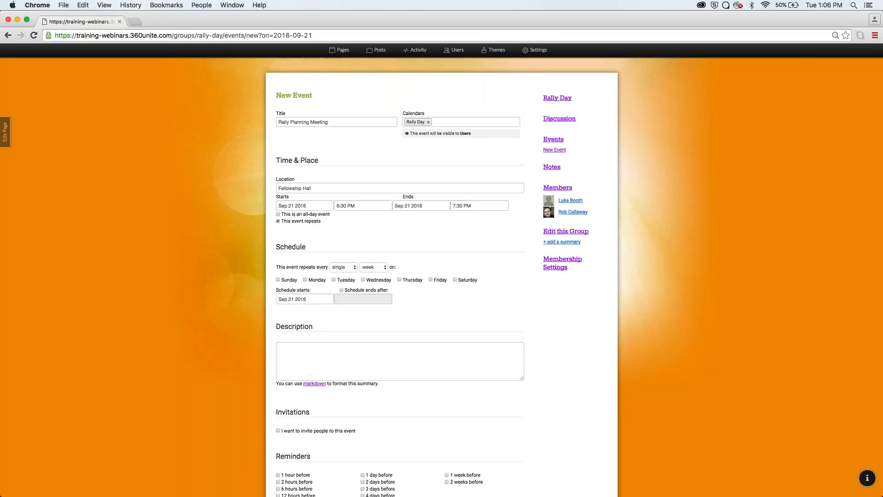
{"action": "scroll", "coordinate": [328, 254], "scroll_direction": "down", "scroll_amount": 3}
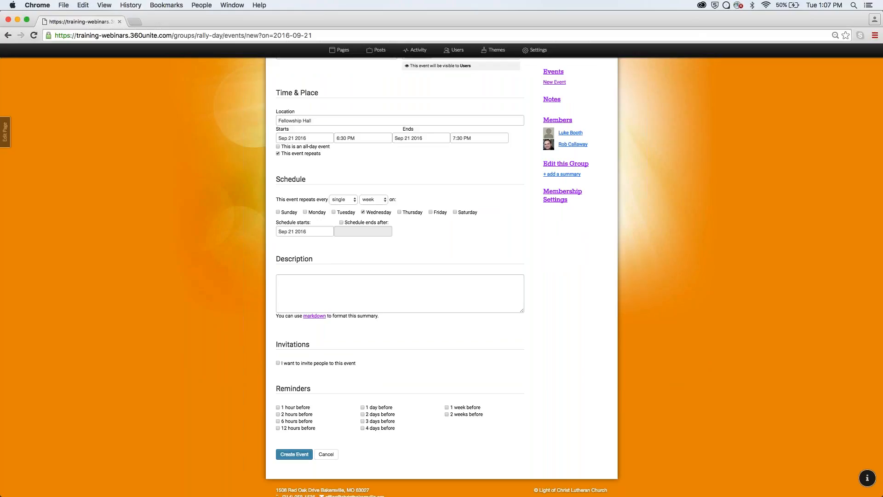
{"action": "left_click", "coordinate": [294, 232]}
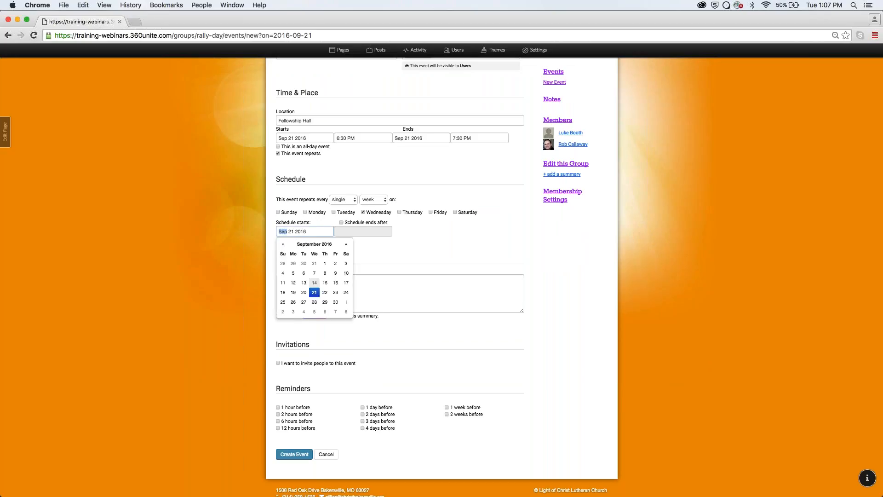
{"action": "left_click", "coordinate": [367, 236]}
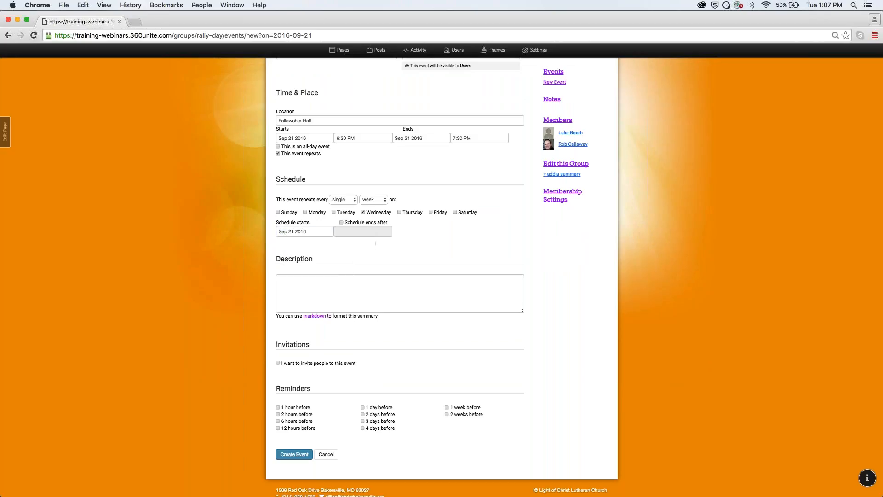
{"action": "left_click", "coordinate": [341, 223]}
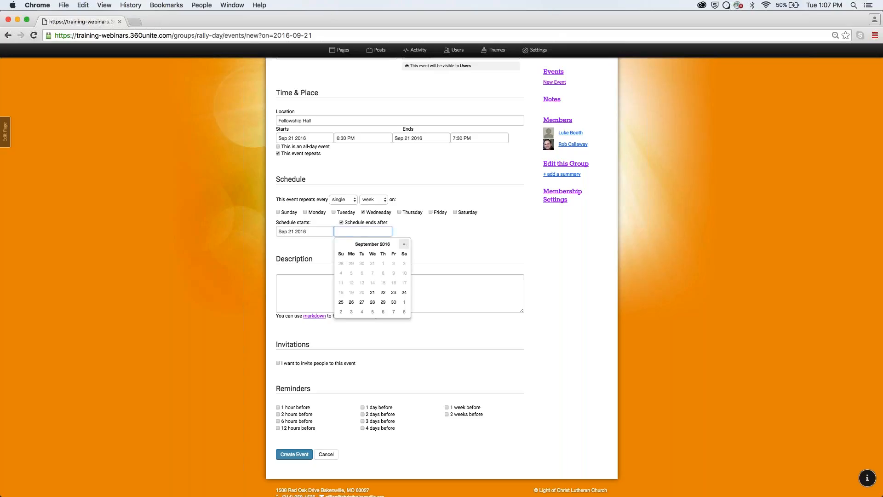
{"action": "left_click", "coordinate": [404, 244]}
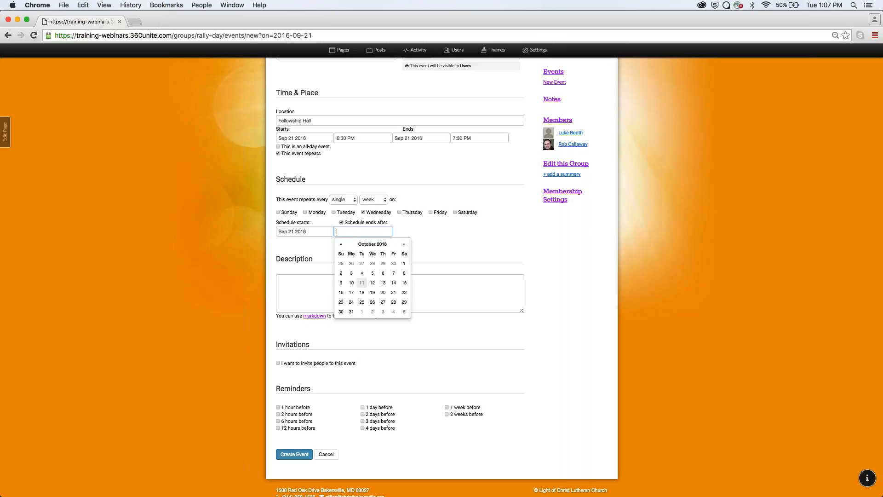
{"action": "left_click", "coordinate": [372, 273]}
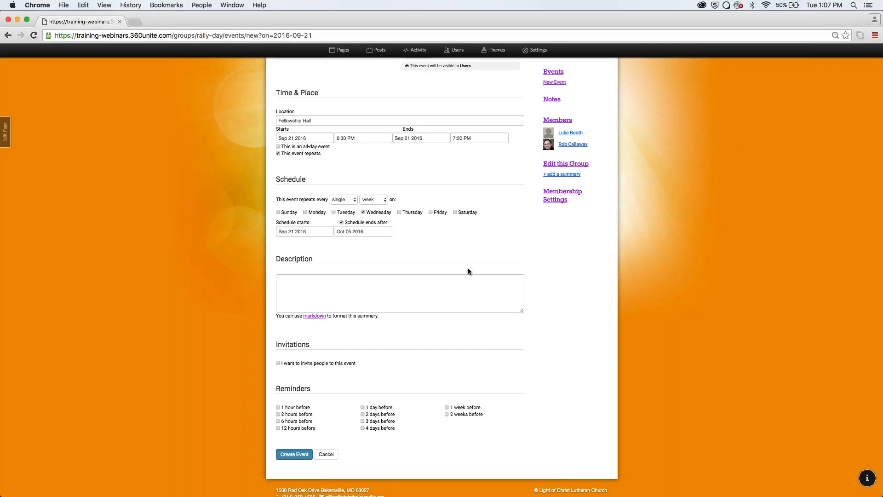
Step: Look through the Markdown syntax reference linked from the event description and return to the event form
{"action": "left_click", "coordinate": [352, 309]}
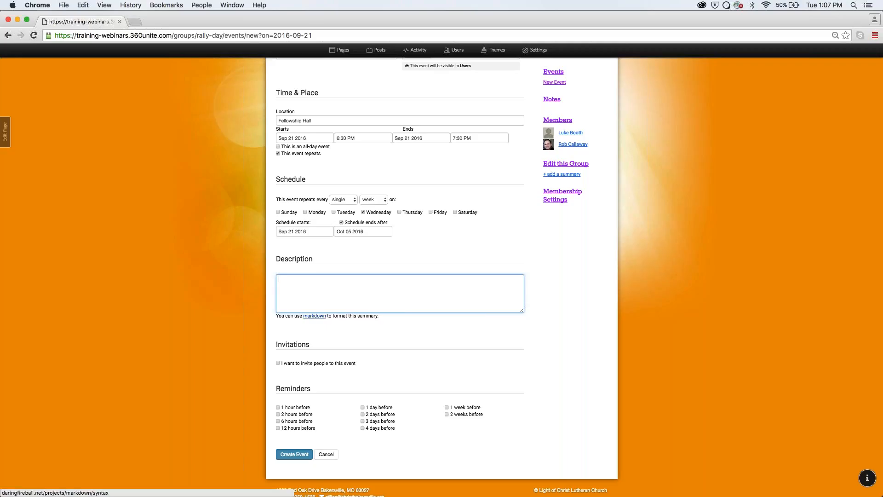
{"action": "left_click", "coordinate": [315, 316]}
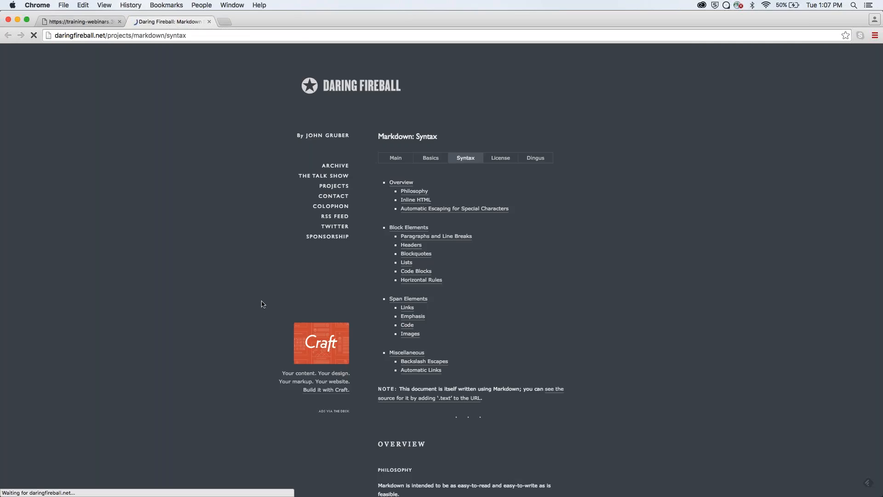
{"action": "scroll", "coordinate": [262, 304], "scroll_direction": "down", "scroll_amount": 8}
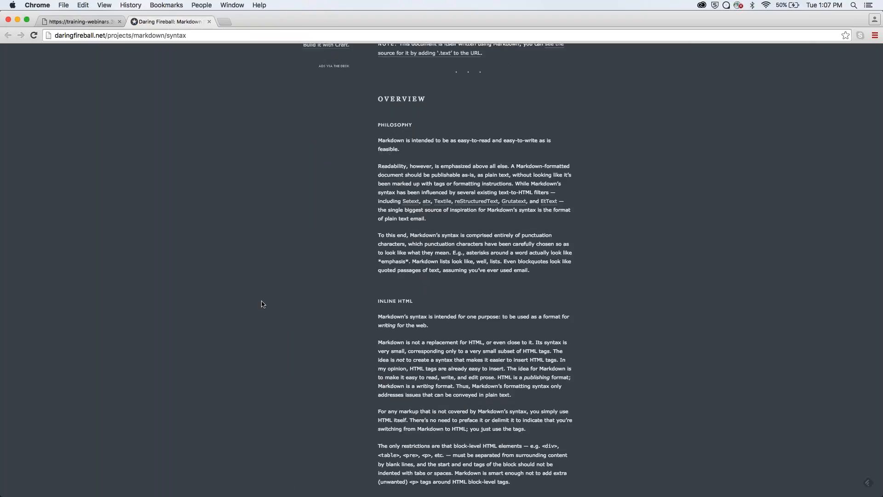
{"action": "scroll", "coordinate": [262, 304], "scroll_direction": "down", "scroll_amount": 5}
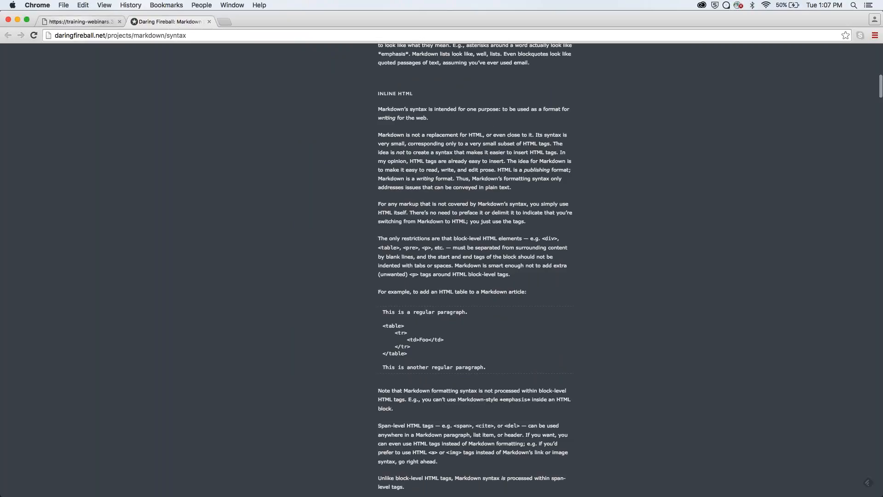
{"action": "left_click", "coordinate": [79, 22]}
{"action": "left_click", "coordinate": [167, 21]}
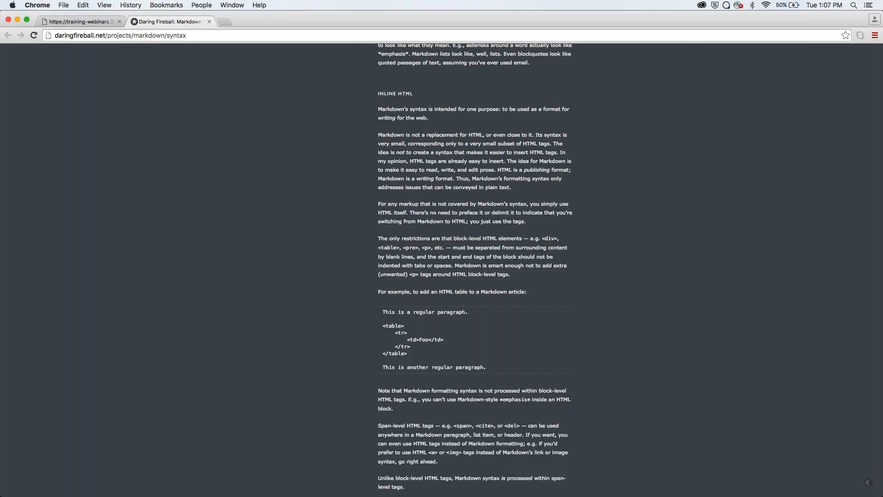
{"action": "left_click", "coordinate": [97, 23]}
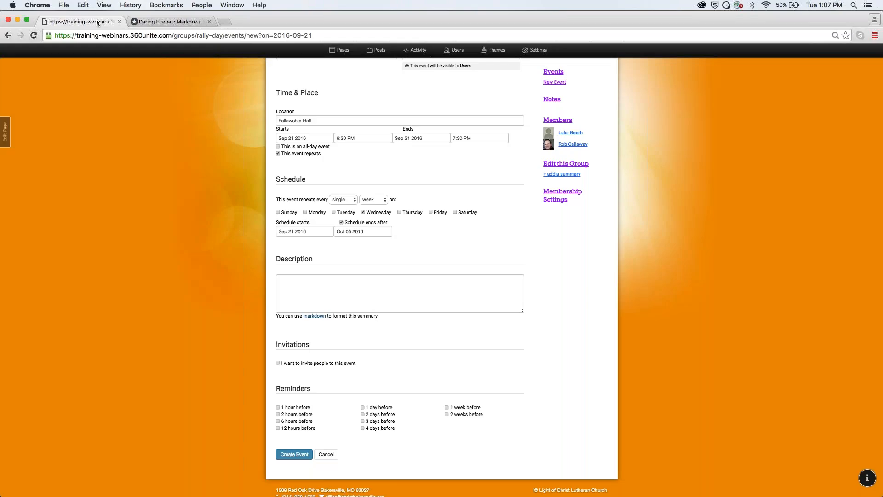
Step: Enter "This is my description." as the event's description
{"action": "left_click", "coordinate": [318, 287]}
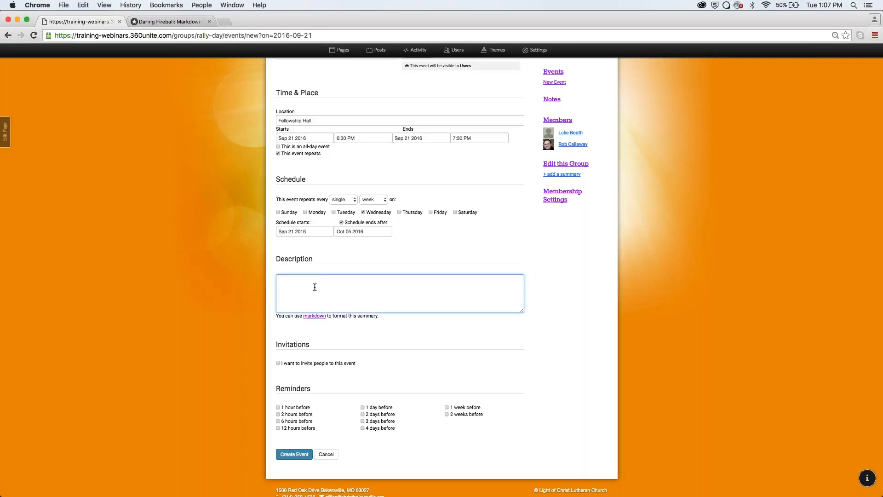
{"action": "type", "text": "This is my description."}
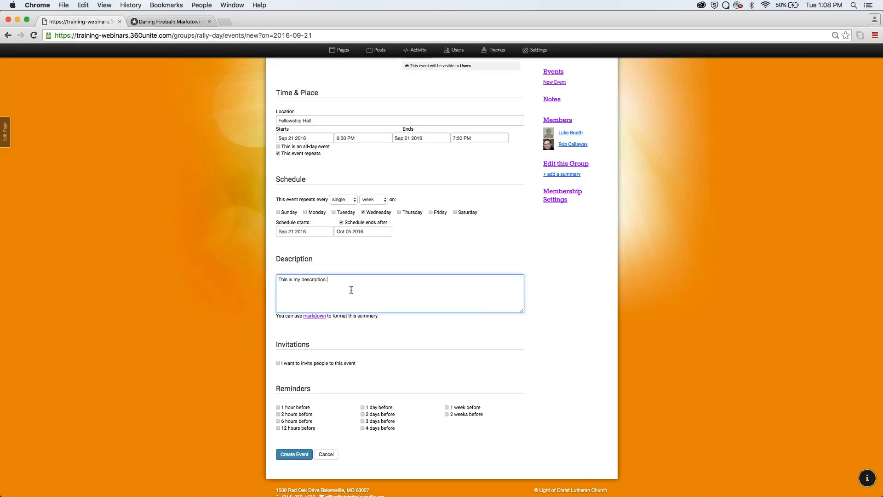
{"action": "scroll", "coordinate": [185, 339], "scroll_direction": "down", "scroll_amount": 1}
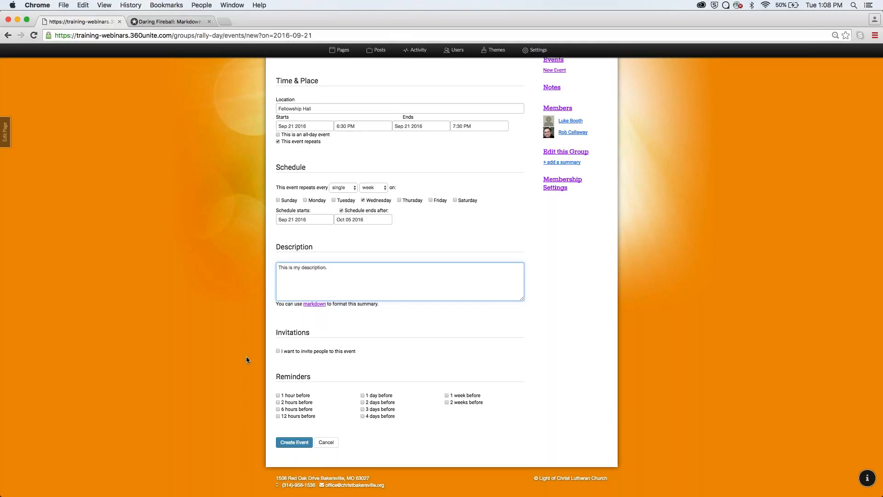
Step: Try inviting both listed group members to the event
{"action": "left_click", "coordinate": [277, 351]}
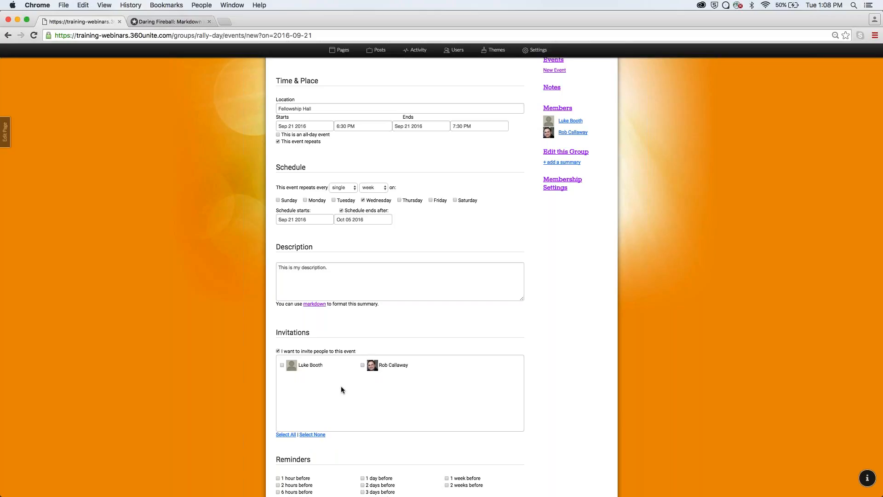
{"action": "left_click", "coordinate": [350, 368]}
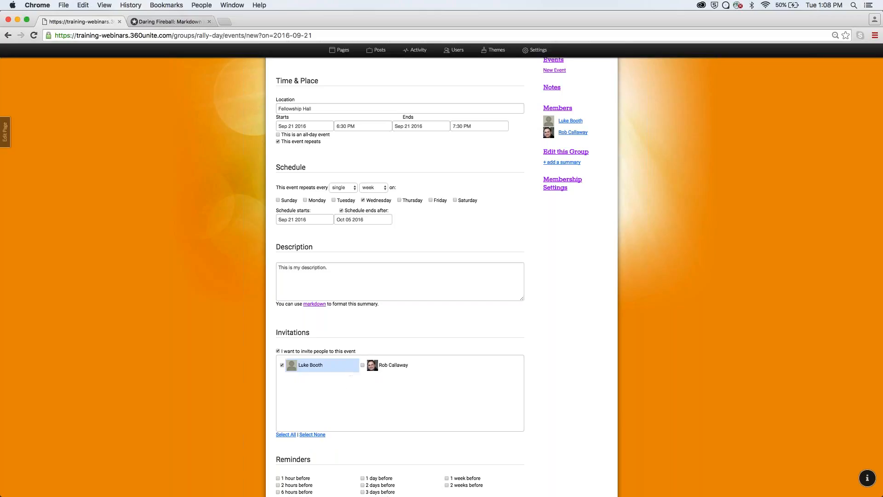
{"action": "left_click", "coordinate": [391, 366]}
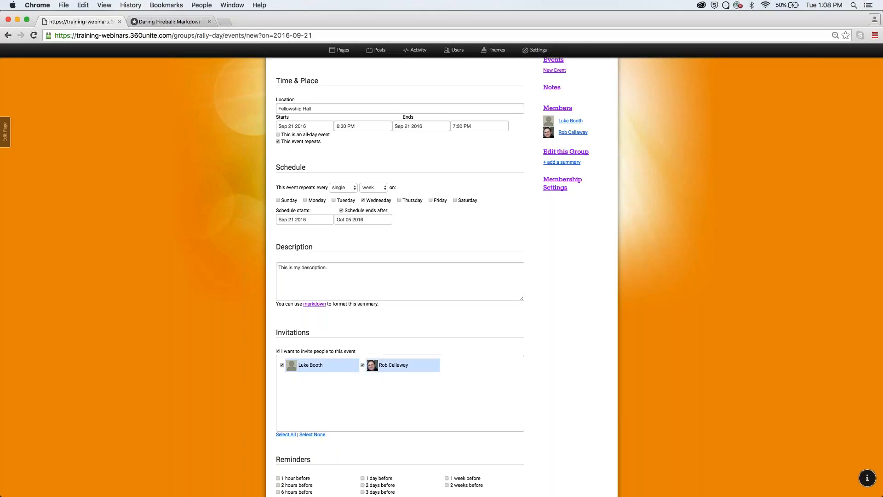
{"action": "left_click", "coordinate": [278, 350]}
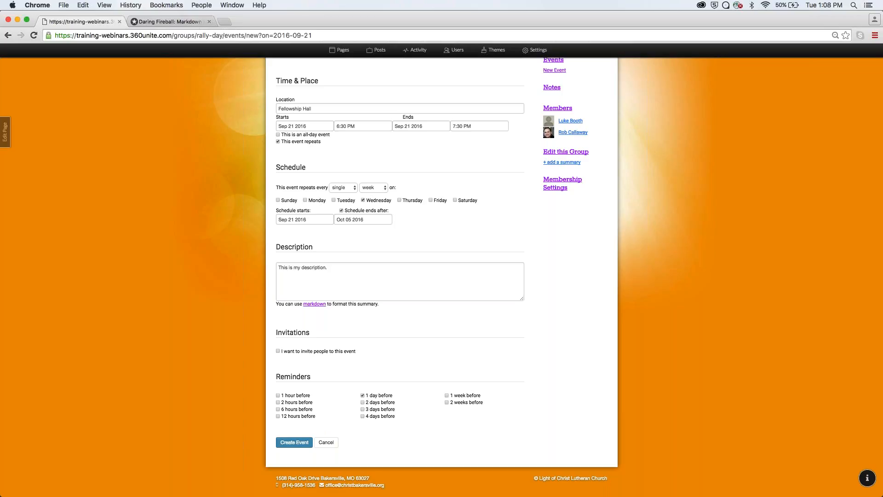
Step: Set reminders for 1 day and 1 hour before the event and create it
{"action": "left_click", "coordinate": [278, 395]}
{"action": "left_click", "coordinate": [304, 449]}
{"action": "left_click", "coordinate": [304, 449]}
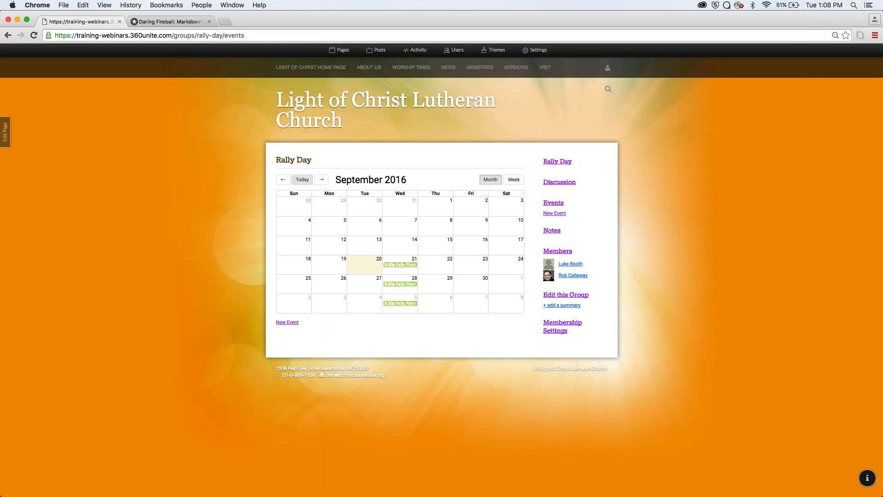
Step: Check the meetings for October 2016 in the Rally Day calendar and open the church-wide calendar page
{"action": "left_click", "coordinate": [322, 179]}
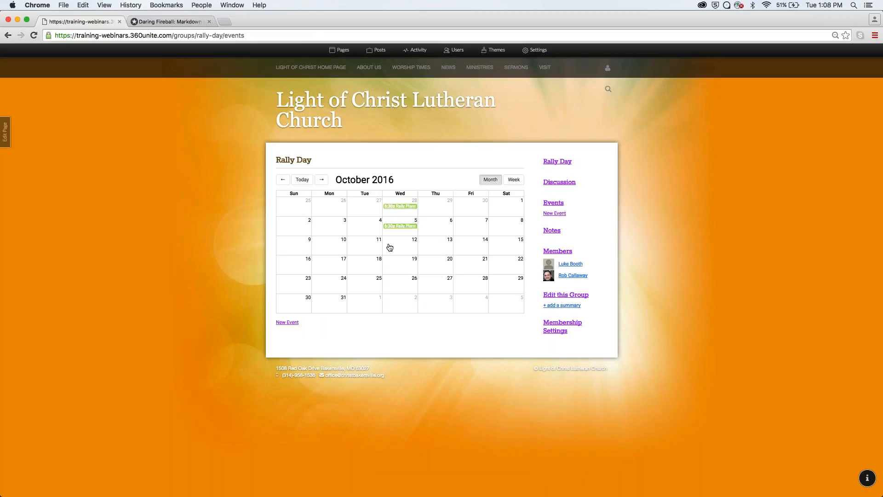
{"action": "left_click", "coordinate": [284, 180]}
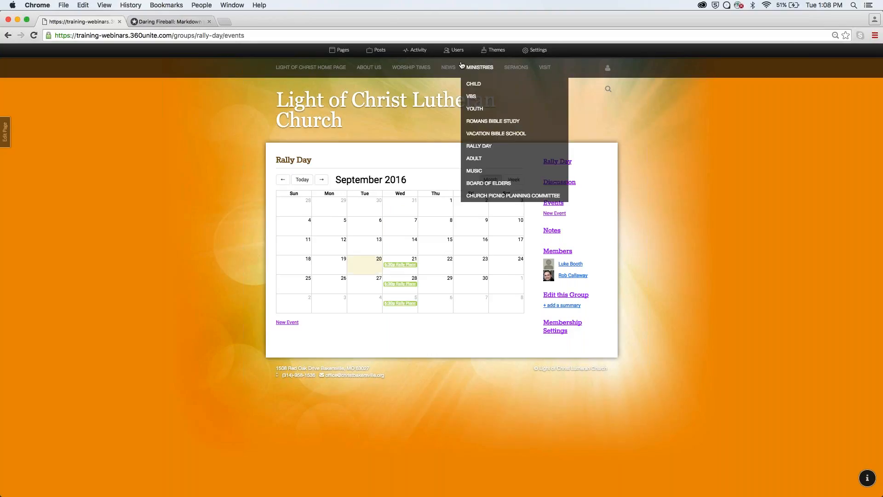
{"action": "mouse_move", "coordinate": [452, 69]}
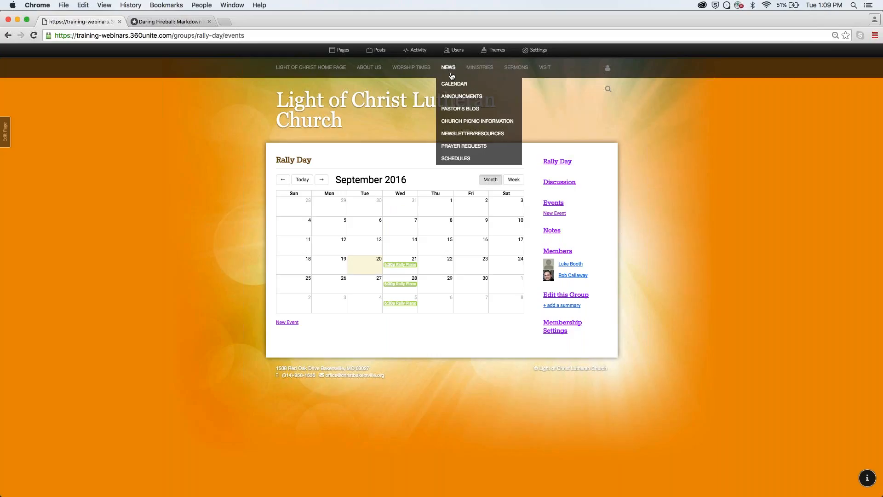
{"action": "left_click", "coordinate": [453, 86]}
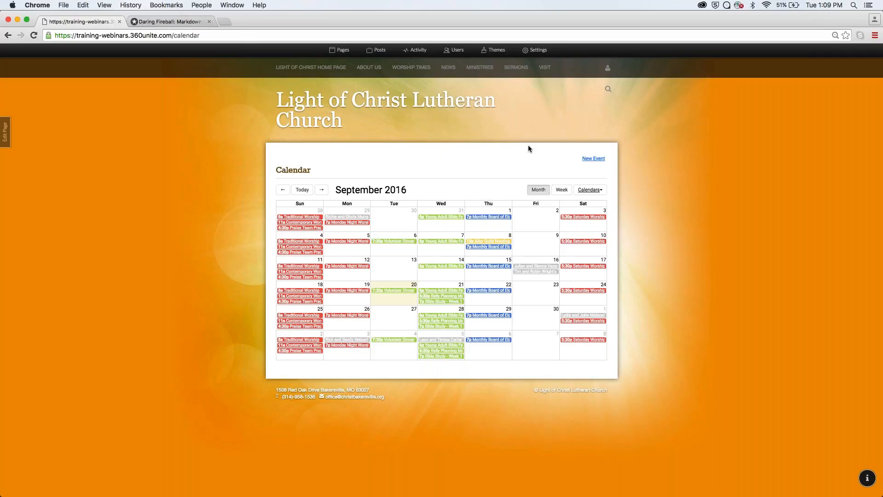
Step: Look through the list of calendars that can be shown on the church-wide calendar
{"action": "left_click", "coordinate": [590, 189]}
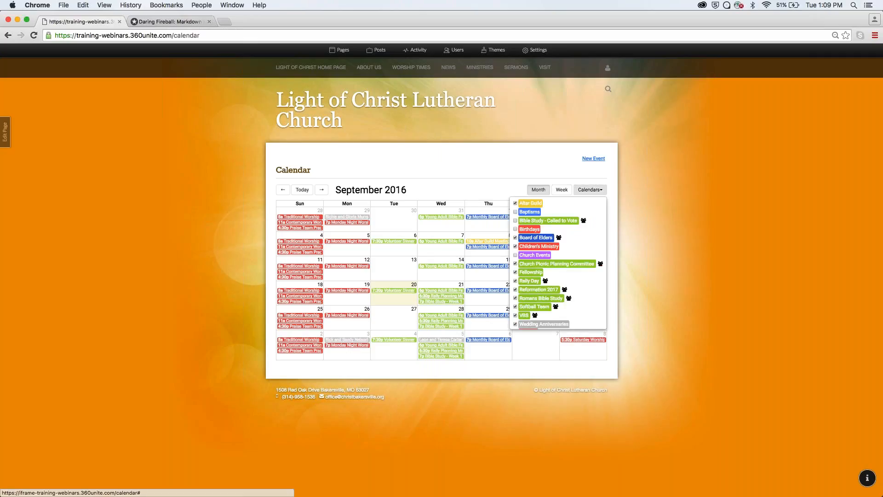
{"action": "scroll", "coordinate": [587, 245], "scroll_direction": "down", "scroll_amount": 1}
{"action": "scroll", "coordinate": [588, 247], "scroll_direction": "down", "scroll_amount": 2}
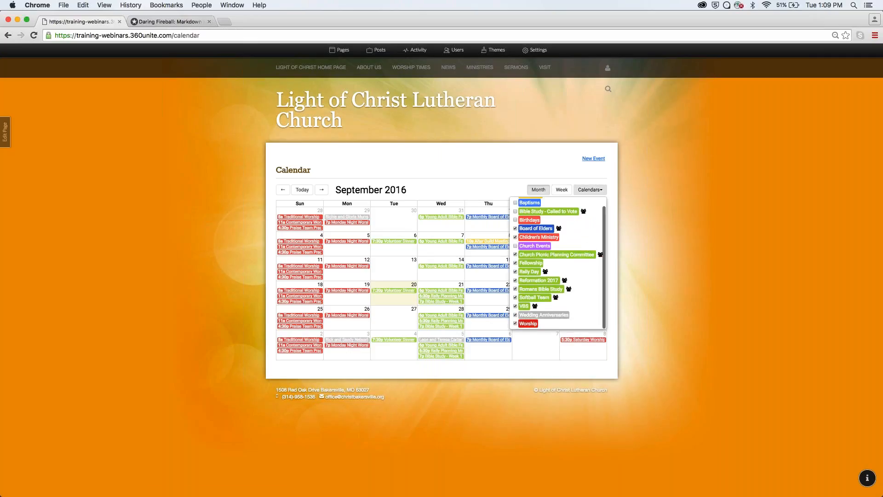
{"action": "scroll", "coordinate": [552, 258], "scroll_direction": "up", "scroll_amount": 1}
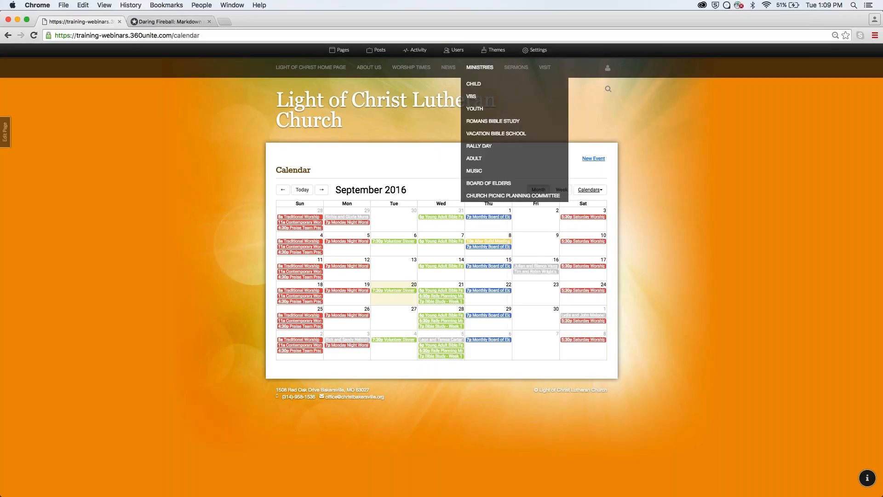
Step: Change the Rally Day calendar's color to blue in the site's calendar settings and reload the church-wide calendar
{"action": "left_click", "coordinate": [495, 50]}
{"action": "left_click", "coordinate": [531, 50]}
{"action": "left_click", "coordinate": [238, 129]}
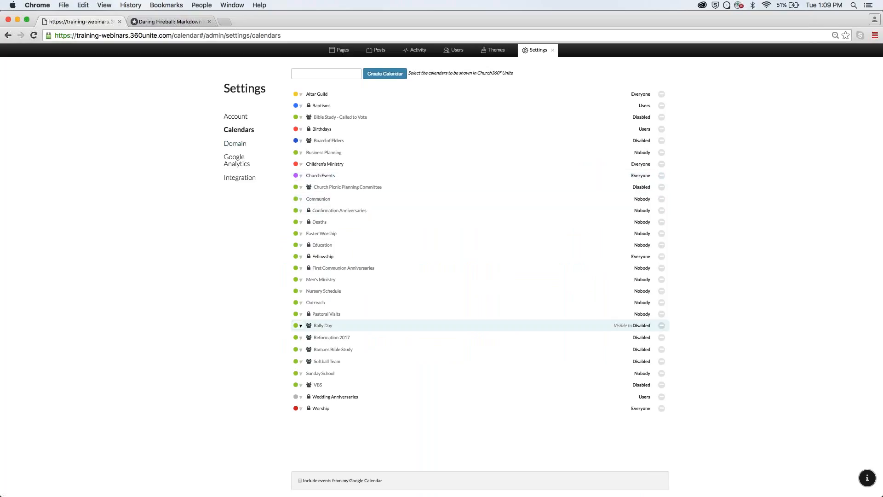
{"action": "left_click", "coordinate": [301, 325]}
{"action": "left_click", "coordinate": [320, 344]}
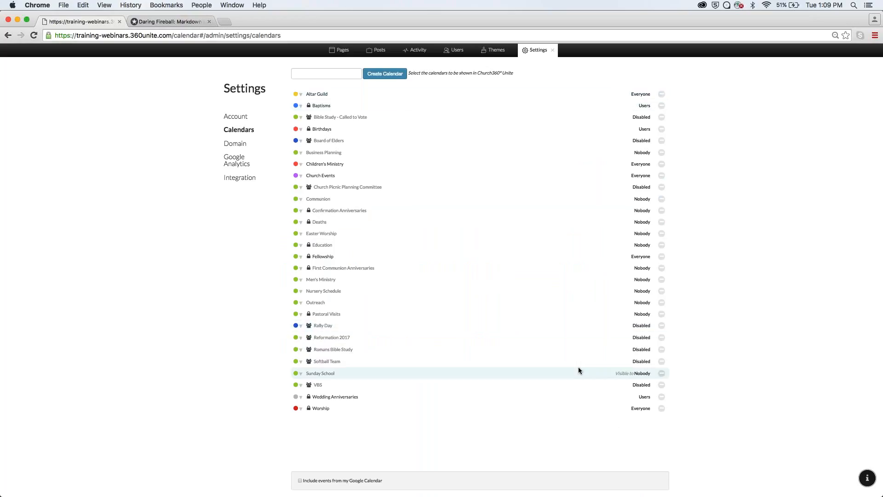
{"action": "left_click", "coordinate": [34, 35]}
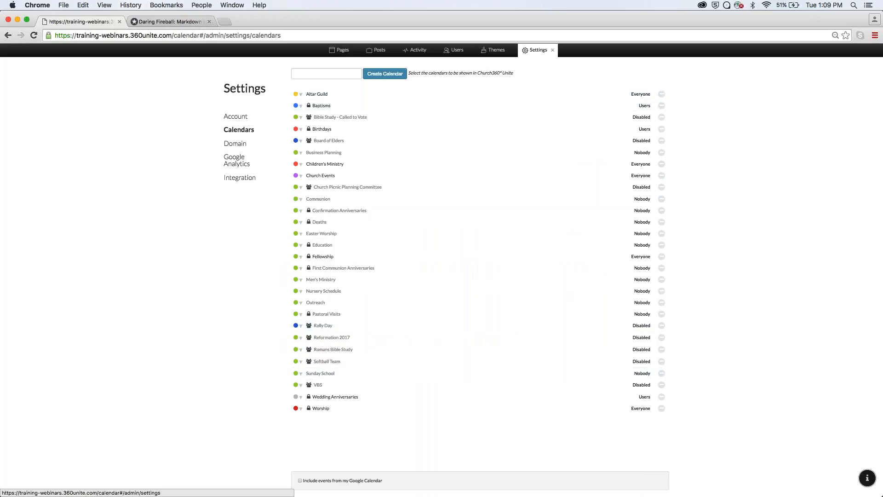
{"action": "left_click", "coordinate": [34, 36]}
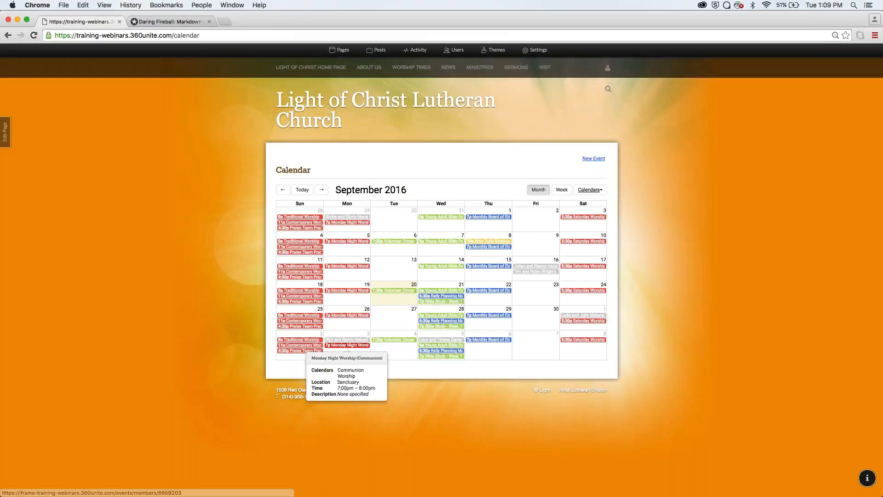
Step: View the September 21 Rally Planning Meeting's details and return to the church-wide calendar
{"action": "mouse_move", "coordinate": [444, 298]}
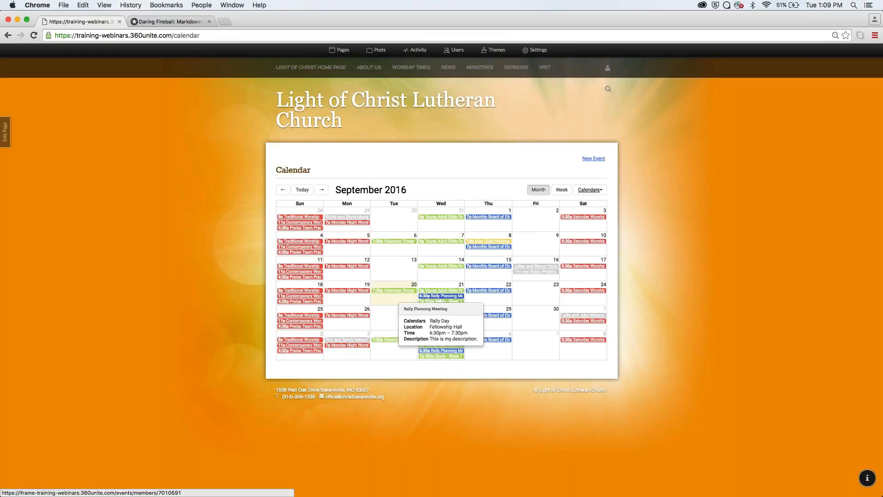
{"action": "left_click", "coordinate": [453, 298]}
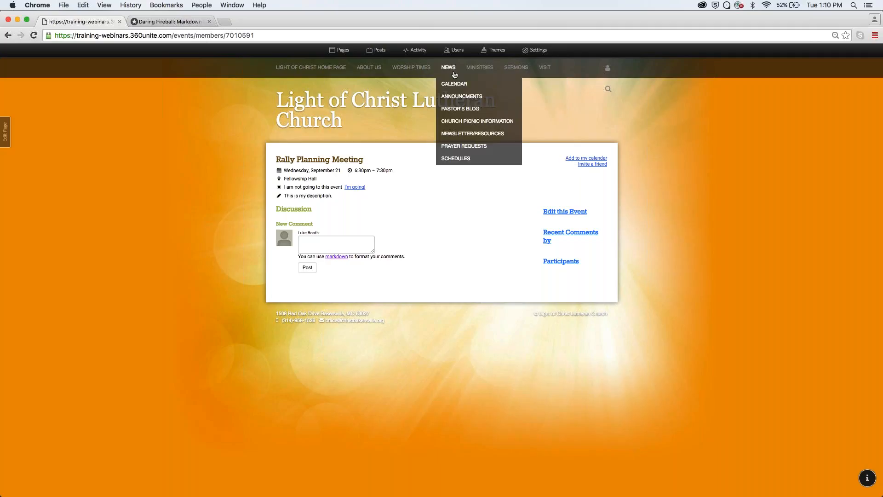
{"action": "mouse_move", "coordinate": [479, 72]}
{"action": "left_click", "coordinate": [455, 84]}
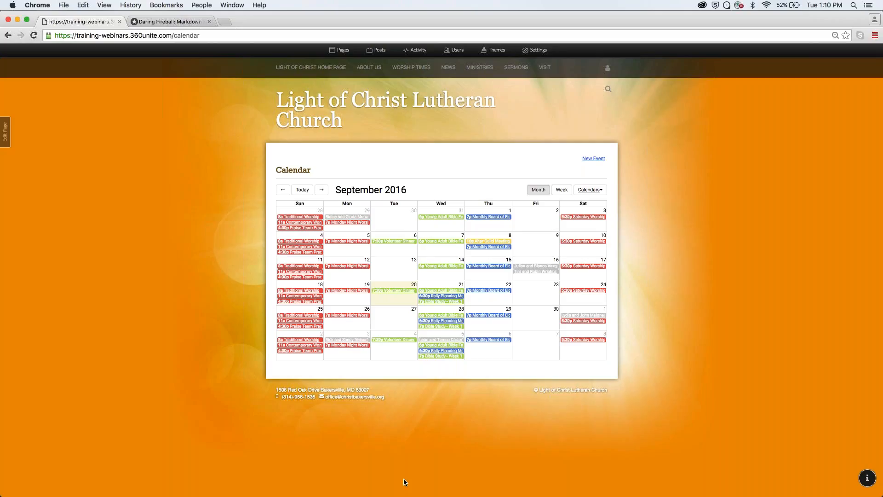
Step: Review which group and church calendars are selected for display on the September 2016 calendar
{"action": "left_click", "coordinate": [590, 190]}
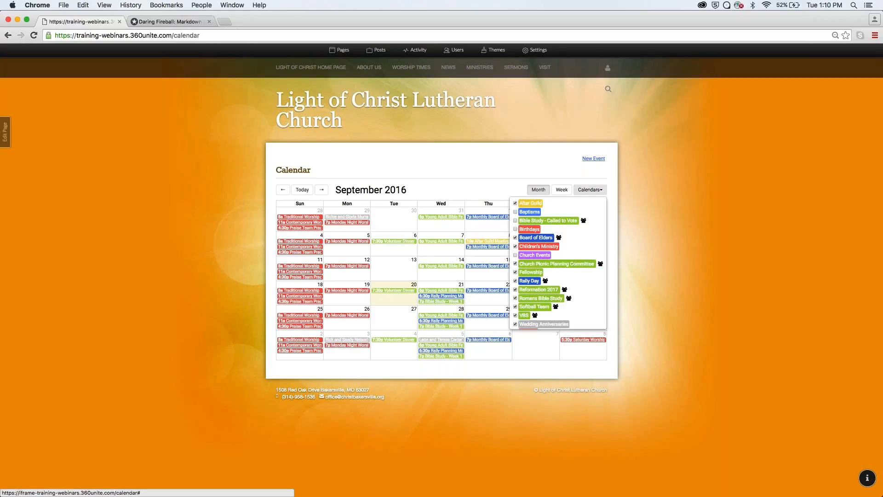
{"action": "scroll", "coordinate": [558, 263], "scroll_direction": "down", "scroll_amount": 2}
{"action": "scroll", "coordinate": [558, 263], "scroll_direction": "up", "scroll_amount": 2}
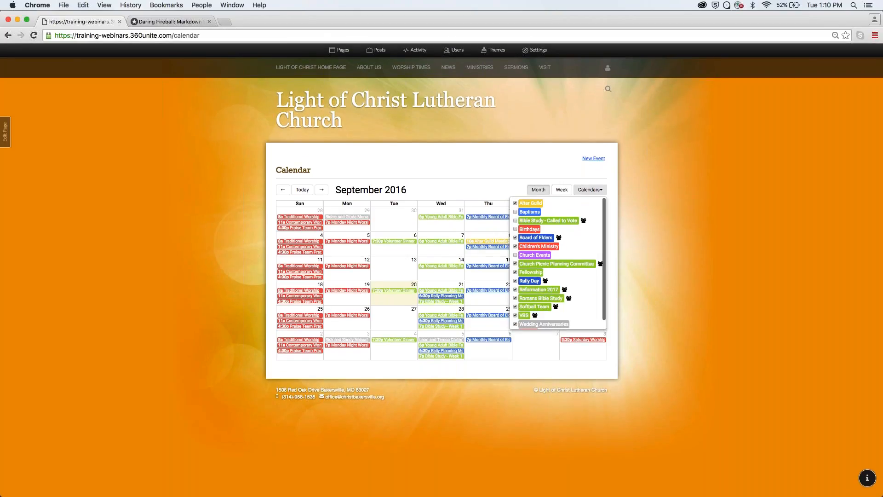
{"action": "left_click", "coordinate": [590, 190]}
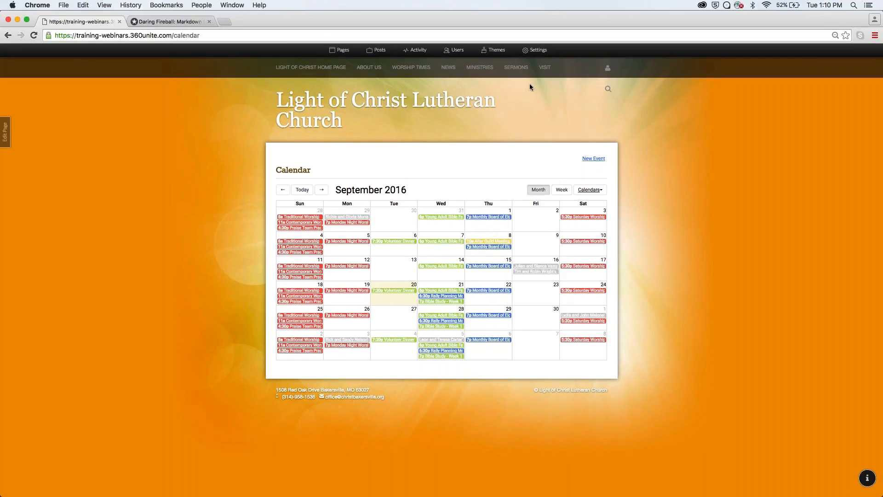
Step: Delete the Nursery Schedule calendar in the site's calendar settings
{"action": "left_click", "coordinate": [535, 49]}
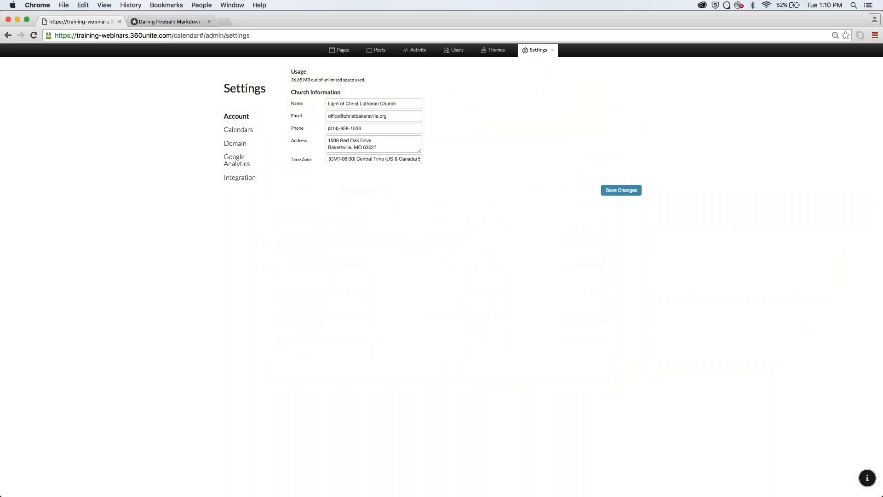
{"action": "left_click", "coordinate": [239, 130]}
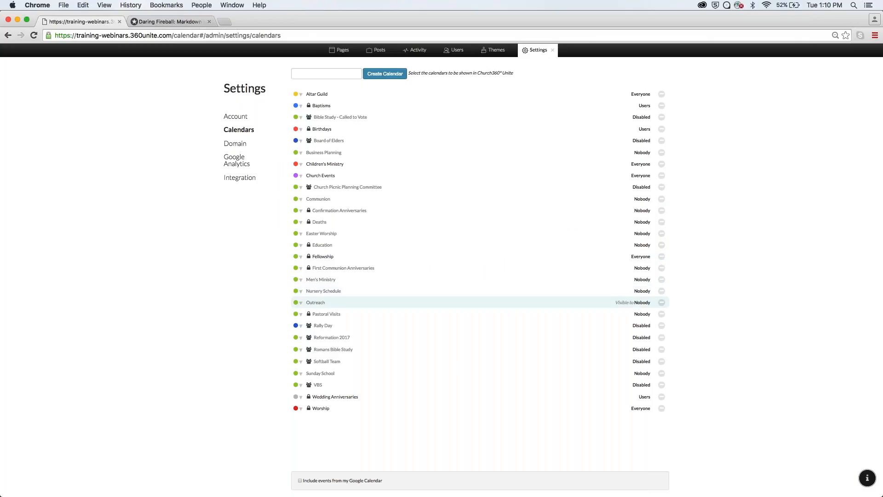
{"action": "left_click", "coordinate": [661, 291]}
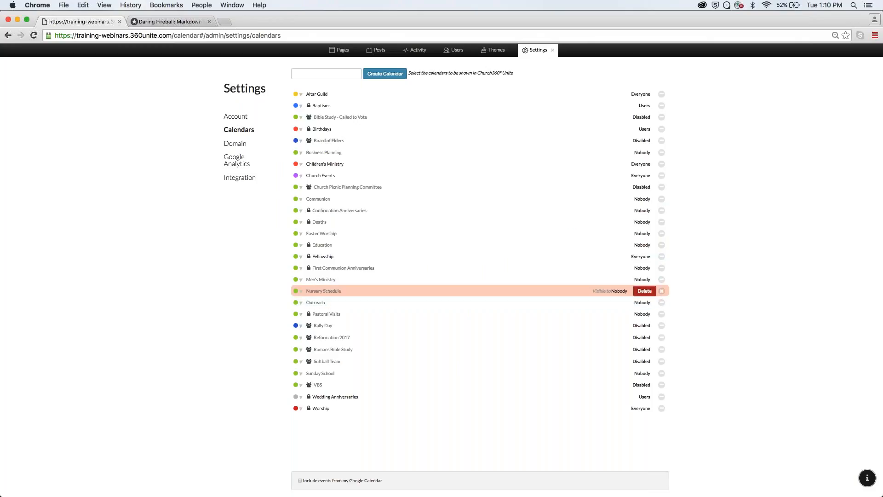
{"action": "left_click", "coordinate": [644, 291]}
Step: Create a new calendar named Nursery
{"action": "left_click", "coordinate": [343, 69]}
{"action": "type", "text": "Nursery"}
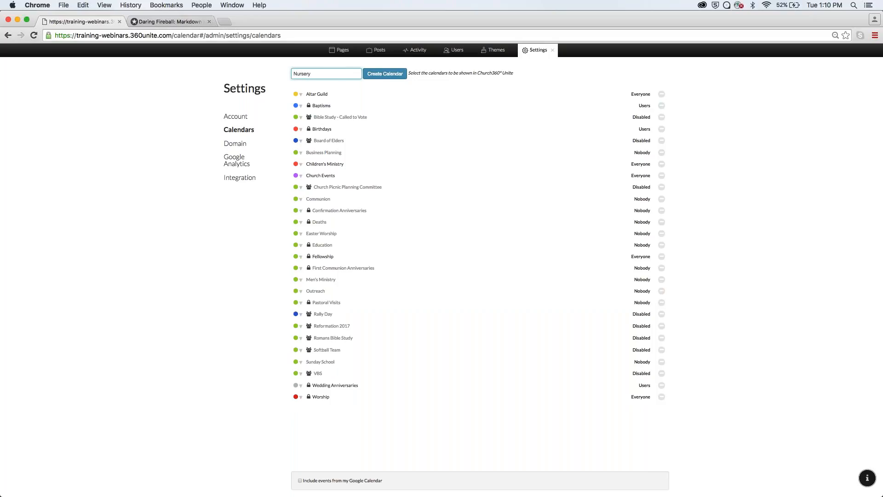
{"action": "key", "text": "Tab"}
{"action": "key", "text": "Return"}
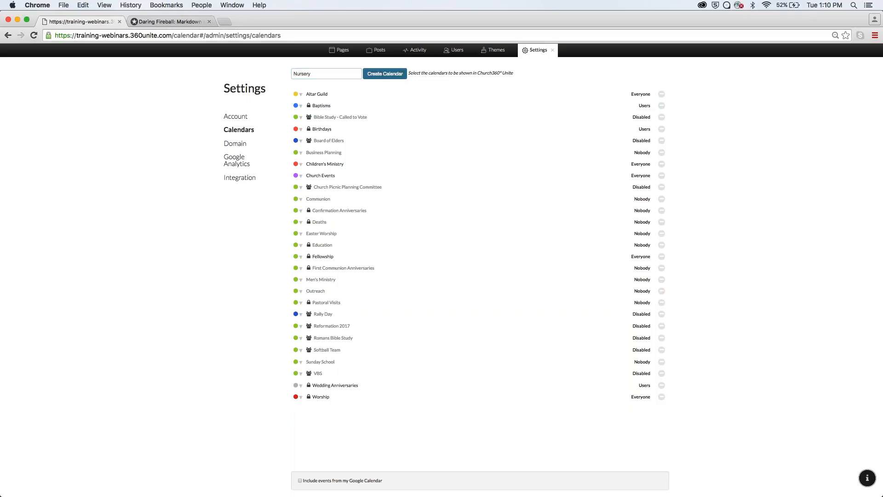
{"action": "left_click", "coordinate": [384, 74]}
Step: Change the Nursery calendar's color to yellow and close the site settings
{"action": "left_click", "coordinate": [300, 409]}
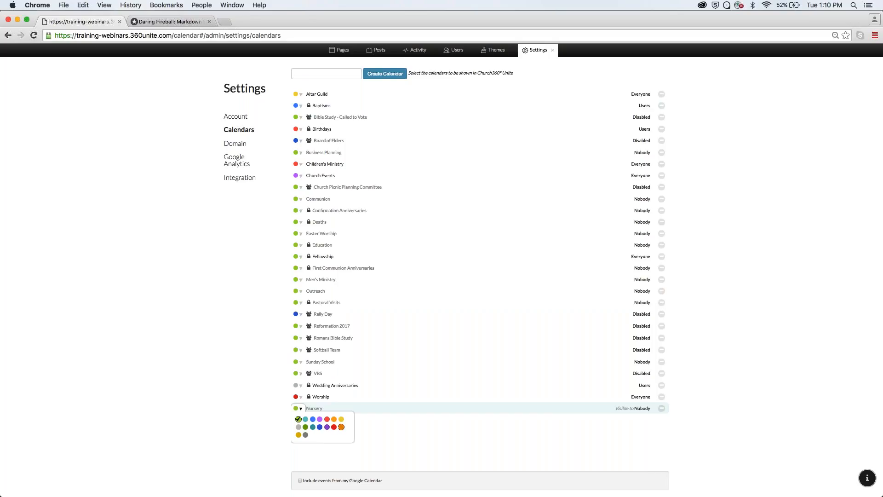
{"action": "left_click", "coordinate": [341, 419]}
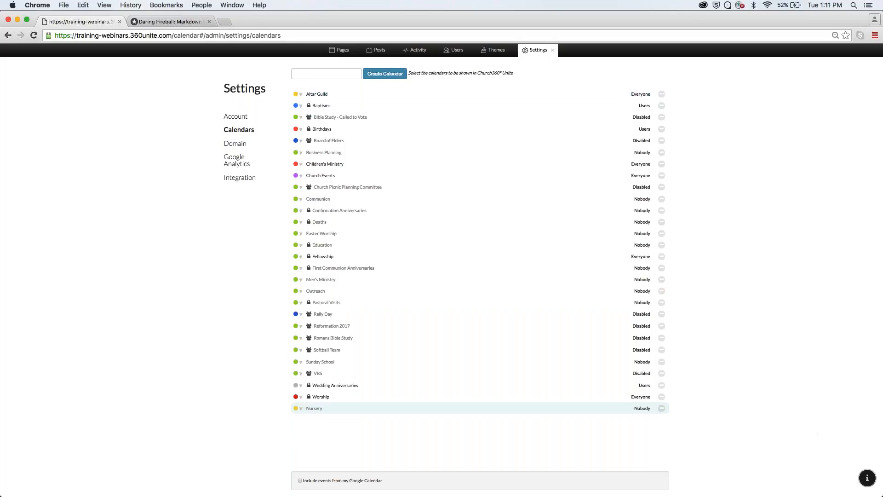
{"action": "left_click", "coordinate": [552, 49]}
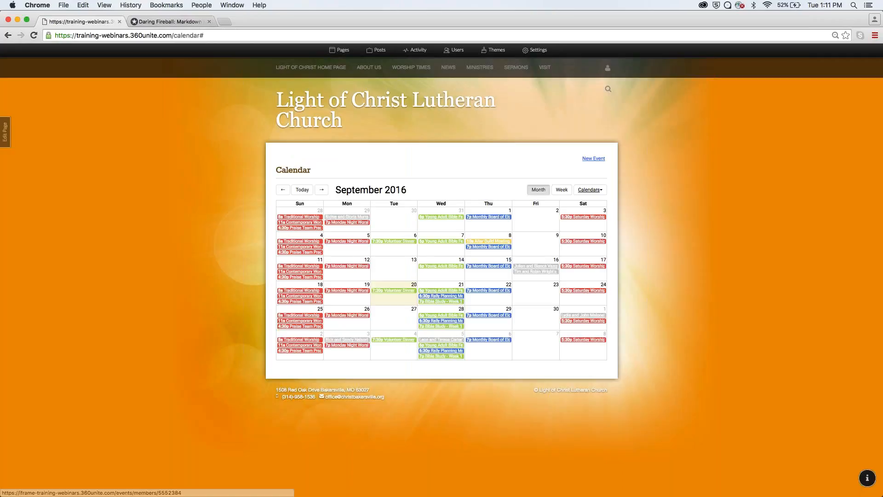
Step: Start a September 25 event titled Nursery Available and try to find the Nursery calendar among its calendar choices
{"action": "left_click", "coordinate": [303, 312]}
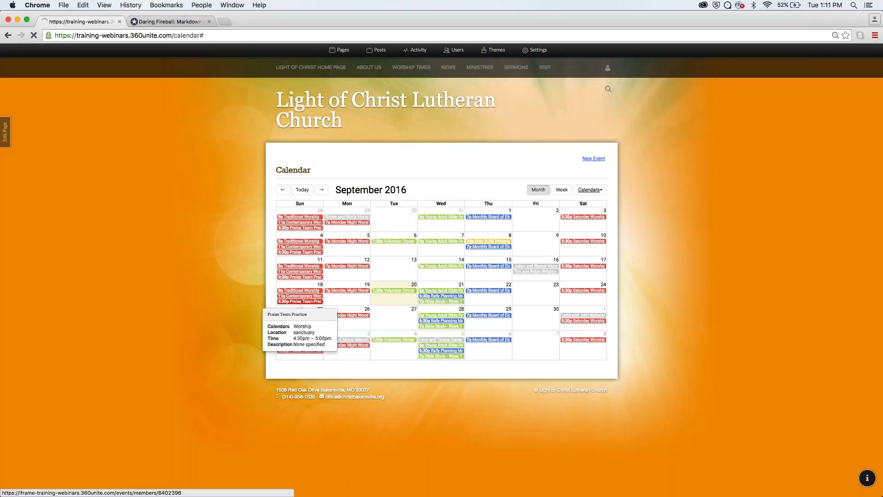
{"action": "left_click", "coordinate": [296, 191]}
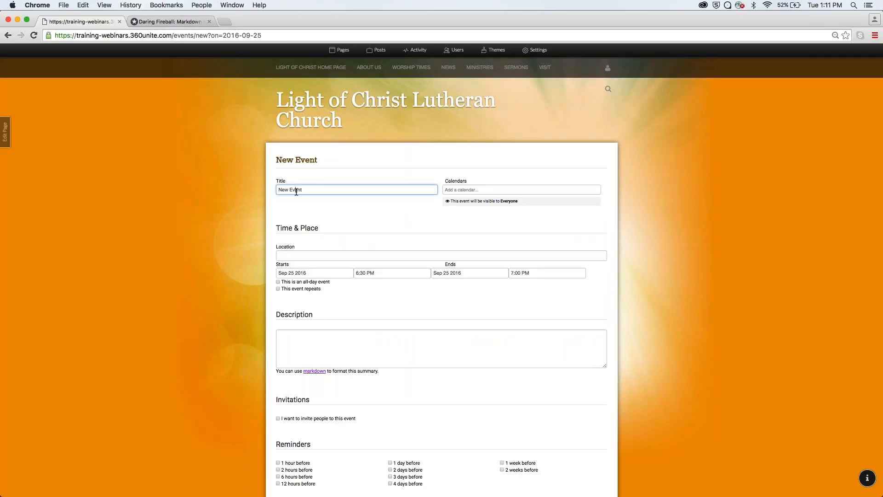
{"action": "type", "text": "Nursery Available"}
{"action": "key", "text": "super+a"}
{"action": "type", "text": "Nursery Availabl"}
{"action": "key", "text": "Tab"}
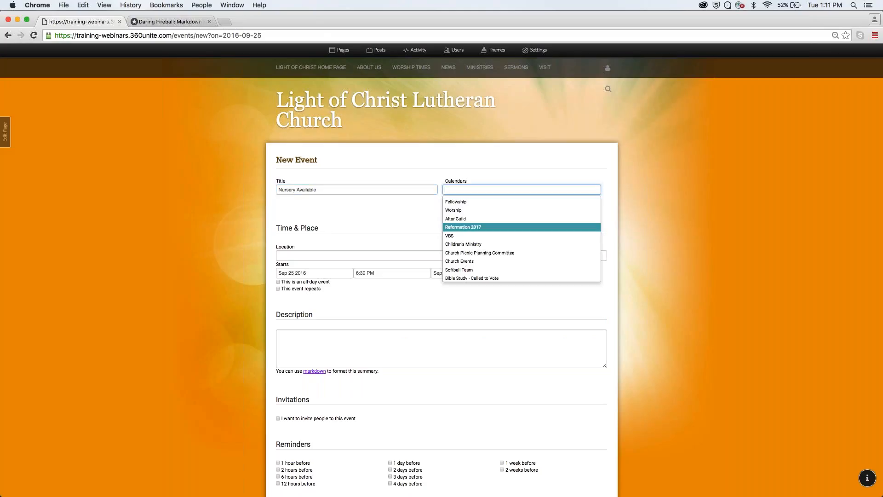
{"action": "scroll", "coordinate": [463, 230], "scroll_direction": "up", "scroll_amount": 1}
{"action": "scroll", "coordinate": [462, 256], "scroll_direction": "down", "scroll_amount": 1}
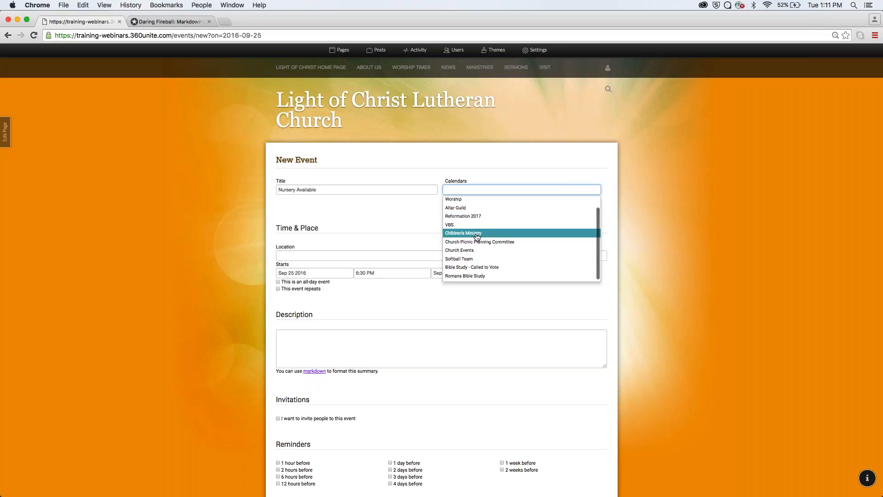
{"action": "scroll", "coordinate": [477, 241], "scroll_direction": "up", "scroll_amount": 1}
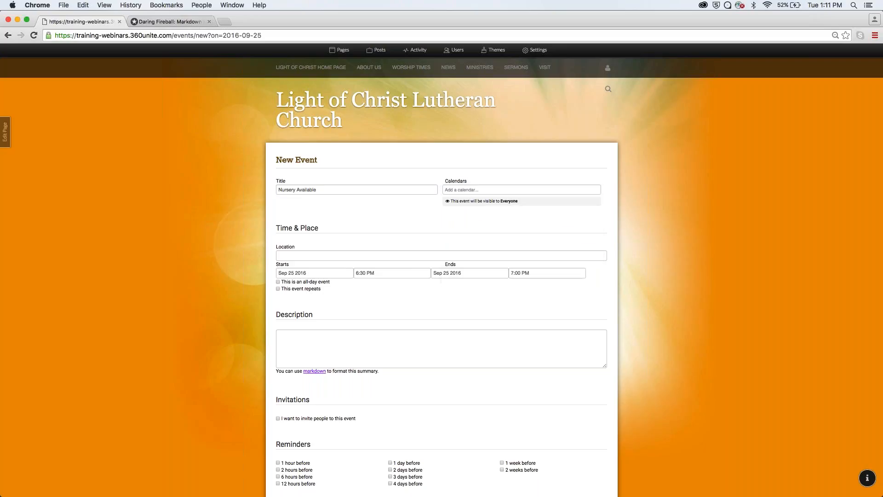
Step: Make the Nursery calendar viewable by Everyone in the site's calendar settings, save it and return to the event form
{"action": "left_click", "coordinate": [535, 49]}
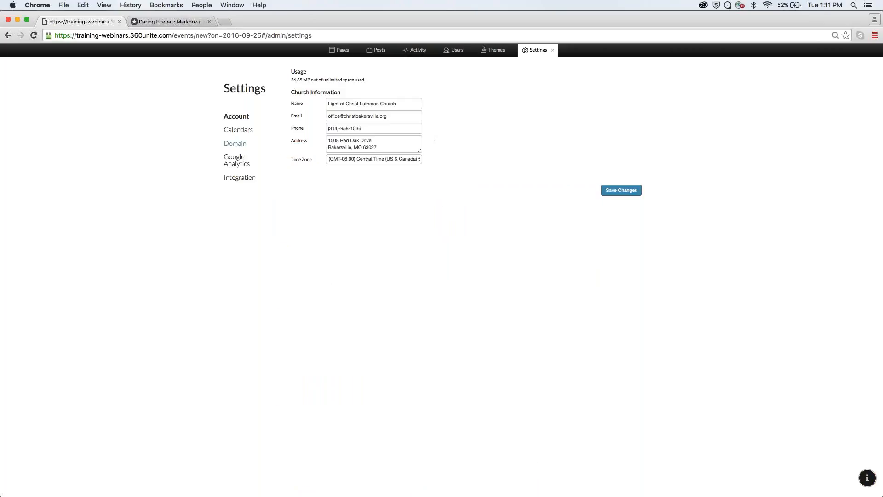
{"action": "left_click", "coordinate": [238, 130]}
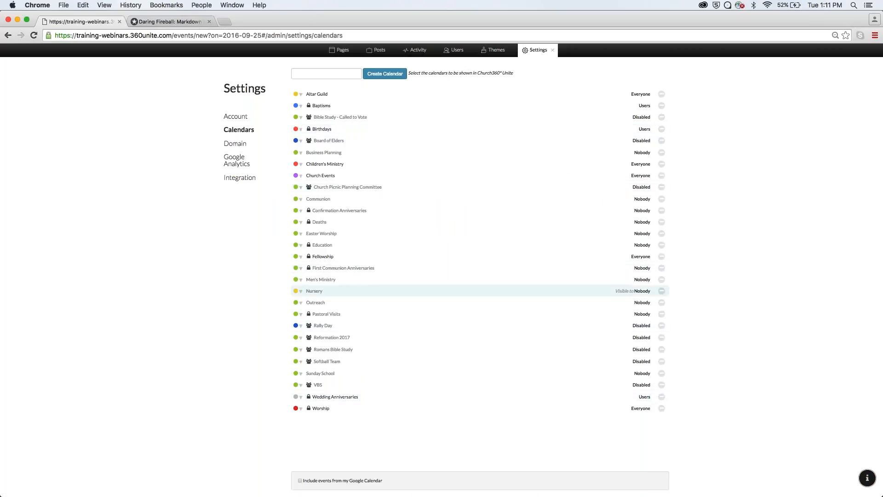
{"action": "left_click", "coordinate": [411, 292]}
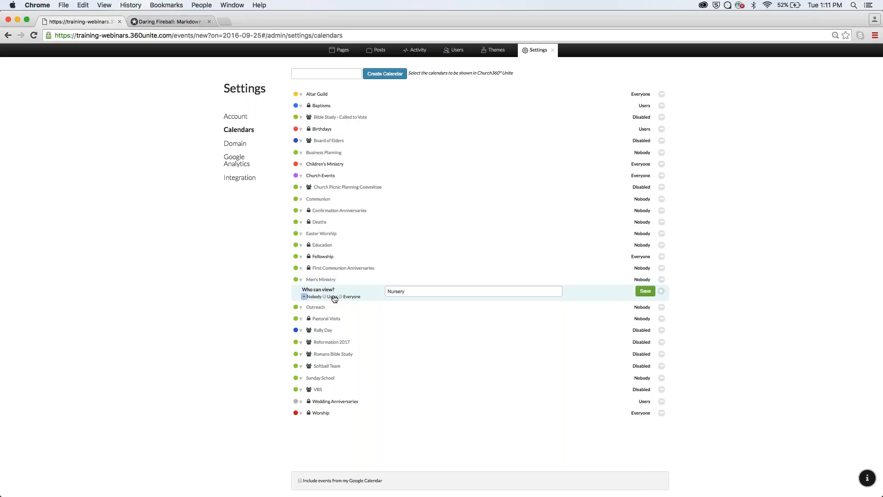
{"action": "left_click", "coordinate": [342, 296]}
{"action": "left_click", "coordinate": [645, 291]}
{"action": "left_click", "coordinate": [552, 50]}
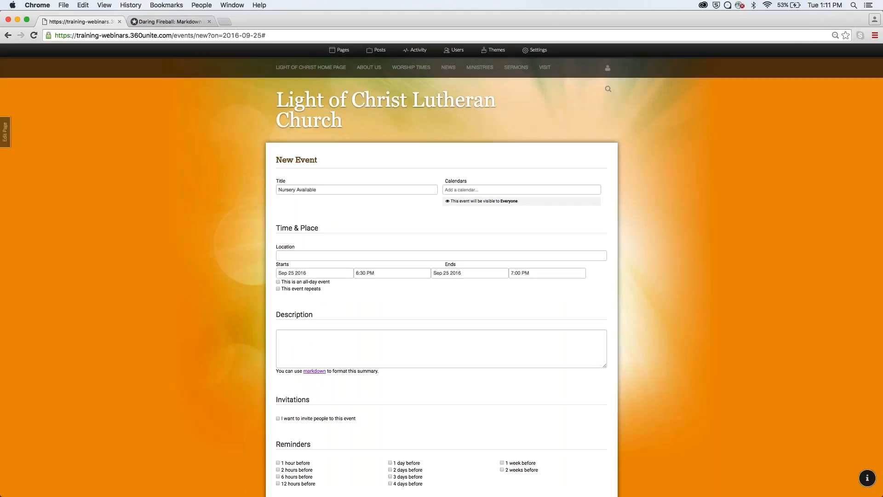
Step: Look for the Nursery calendar in the event's calendar choices, and leave the form for the church-wide calendar
{"action": "left_click", "coordinate": [460, 190]}
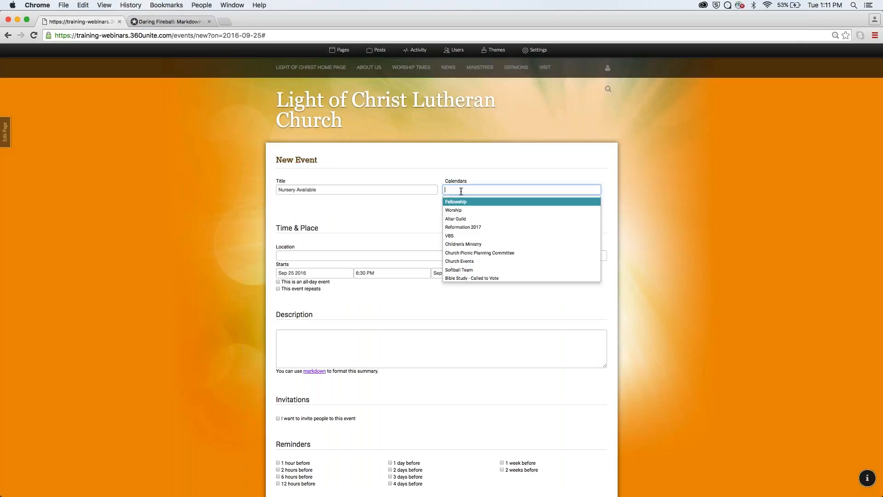
{"action": "scroll", "coordinate": [471, 252], "scroll_direction": "down", "scroll_amount": 1}
{"action": "scroll", "coordinate": [470, 252], "scroll_direction": "up", "scroll_amount": 1}
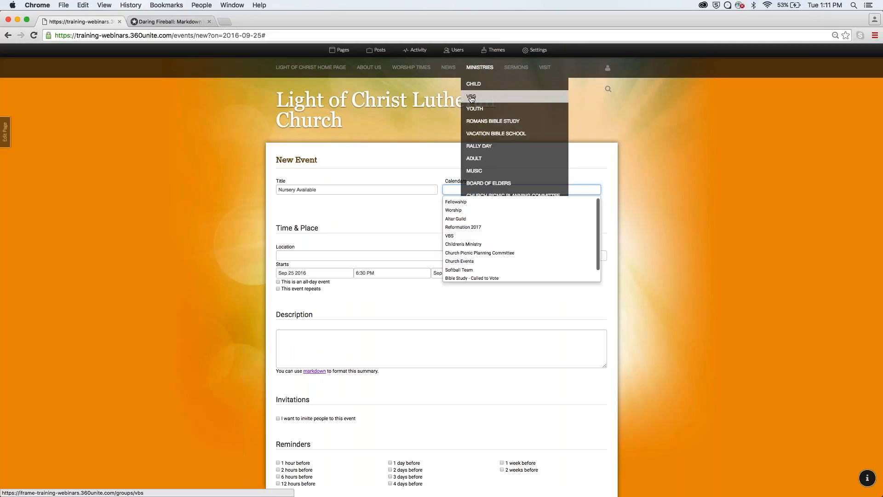
{"action": "left_click", "coordinate": [454, 84]}
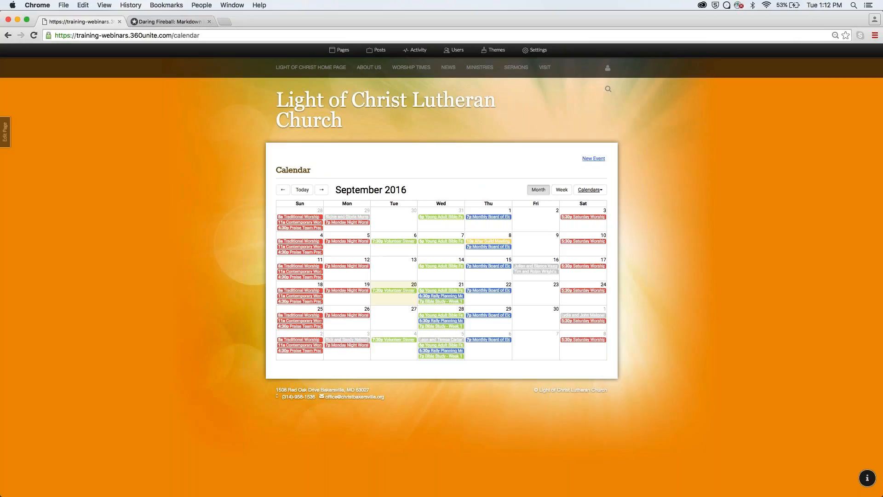
Step: Start a new event on September 25, 2016 and assign it to the Nursery calendar
{"action": "left_click", "coordinate": [304, 312]}
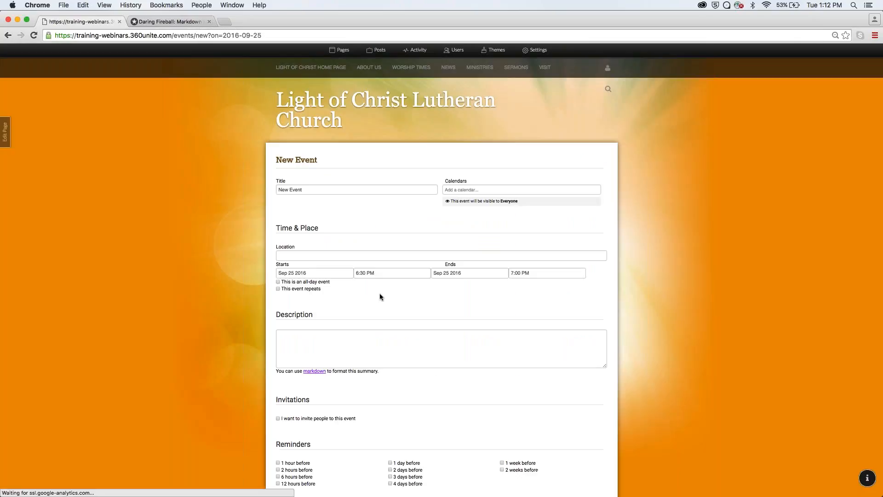
{"action": "left_click", "coordinate": [492, 189]}
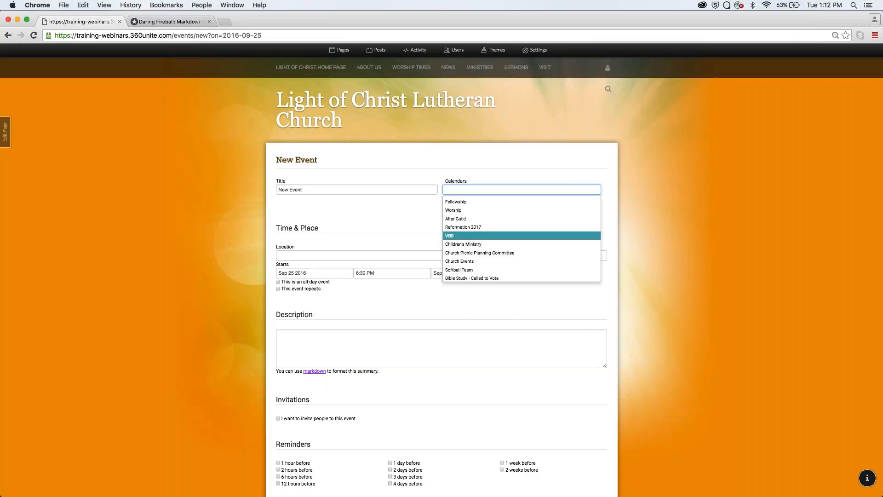
{"action": "scroll", "coordinate": [484, 240], "scroll_direction": "down", "scroll_amount": 1}
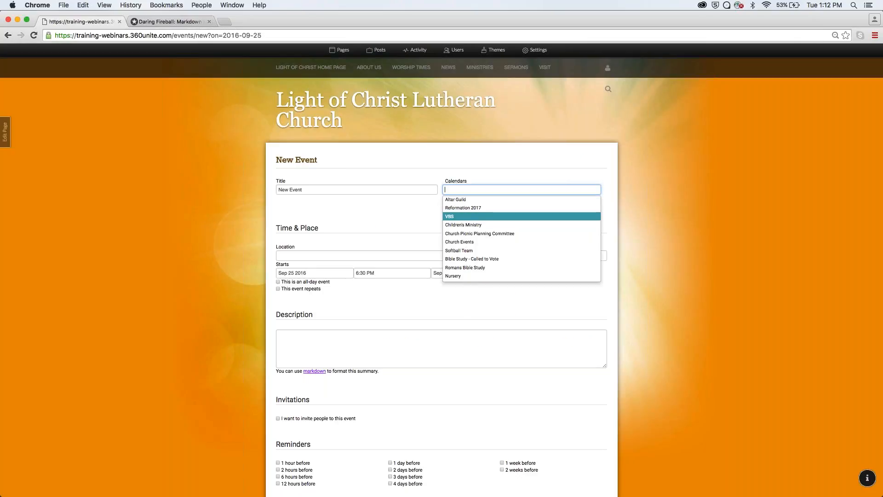
{"action": "left_click", "coordinate": [470, 278]}
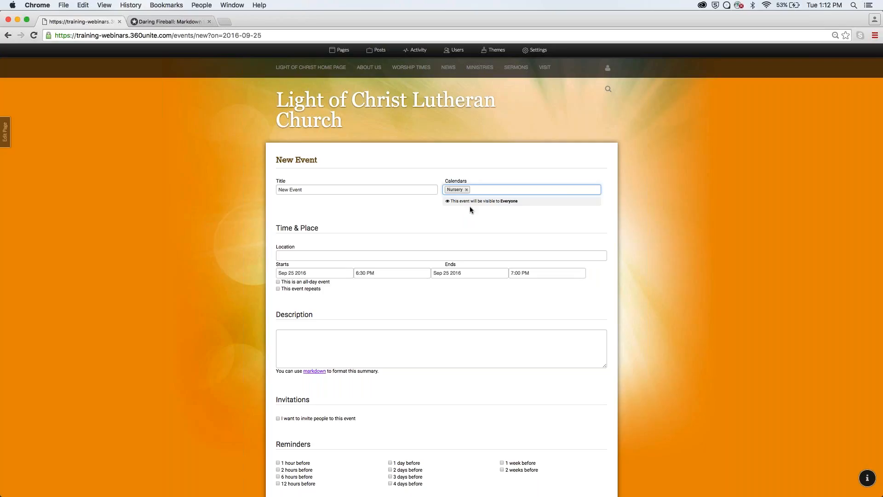
Step: Title the event Nursery Open and set its location to Nursery
{"action": "left_click", "coordinate": [306, 192]}
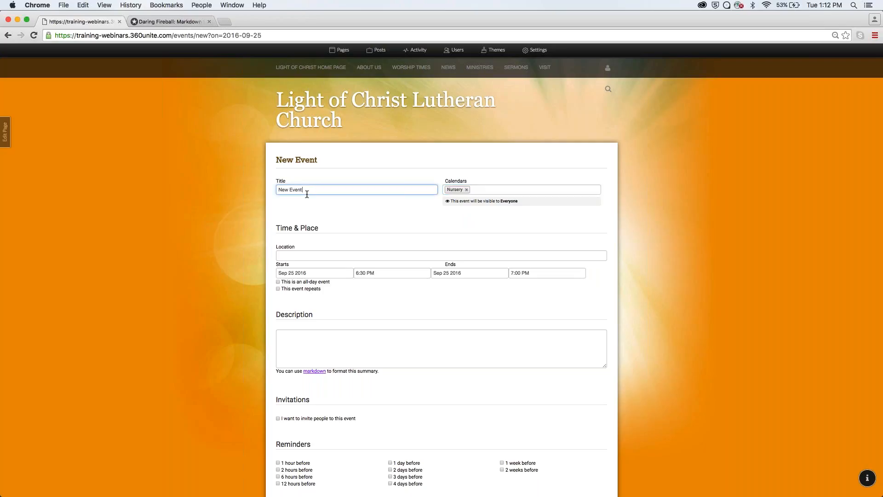
{"action": "key", "text": "super+a"}
{"action": "type", "text": "Nursery Open"}
{"action": "key", "text": "Tab"}
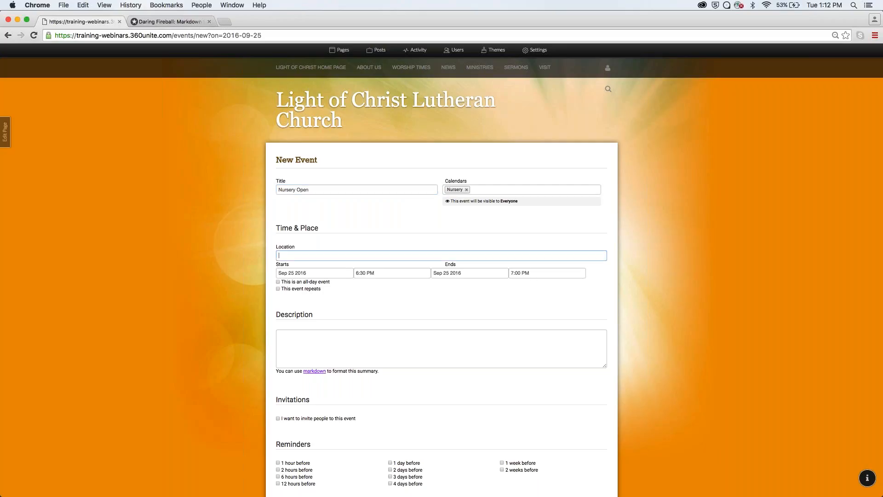
{"action": "type", "text": "Nursery"}
Step: Set the event to run from 8:30 AM to 9:30 AM
{"action": "left_click", "coordinate": [386, 271]}
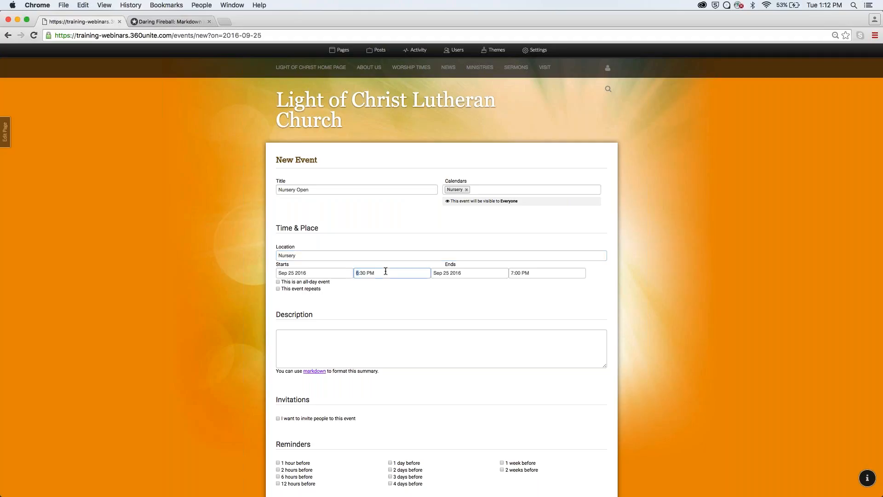
{"action": "type", "text": "8"}
{"action": "key", "text": "Tab"}
{"action": "key", "text": "Tab"}
{"action": "key", "text": "Tab"}
{"action": "key", "text": "Tab"}
{"action": "key", "text": "Tab"}
{"action": "key", "text": "Tab"}
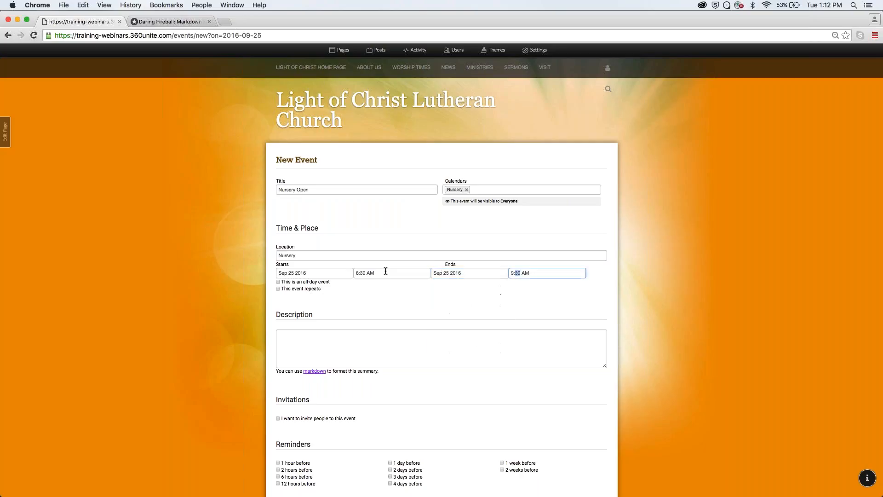
{"action": "key", "text": "shift+Tab"}
Step: Make the Nursery Open event repeat every single week on Sunday, leave its description empty, and create the event
{"action": "left_click", "coordinate": [278, 289]}
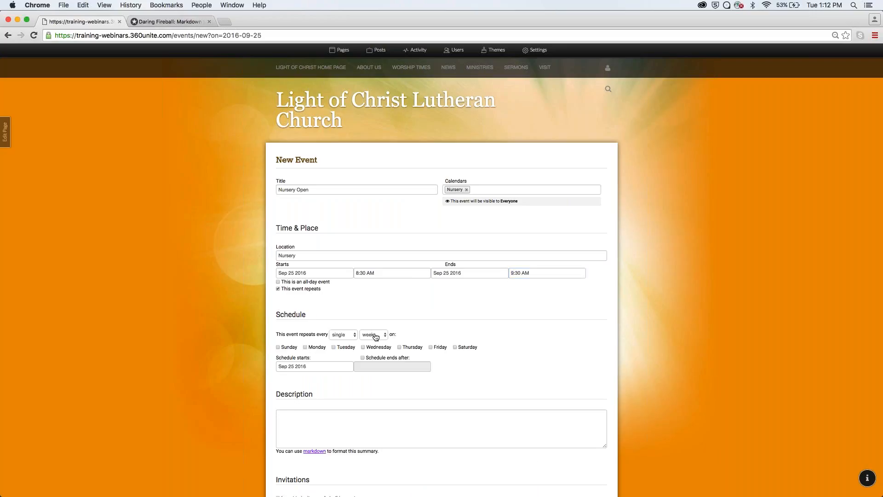
{"action": "left_click", "coordinate": [278, 347]}
{"action": "scroll", "coordinate": [193, 392], "scroll_direction": "down", "scroll_amount": 5}
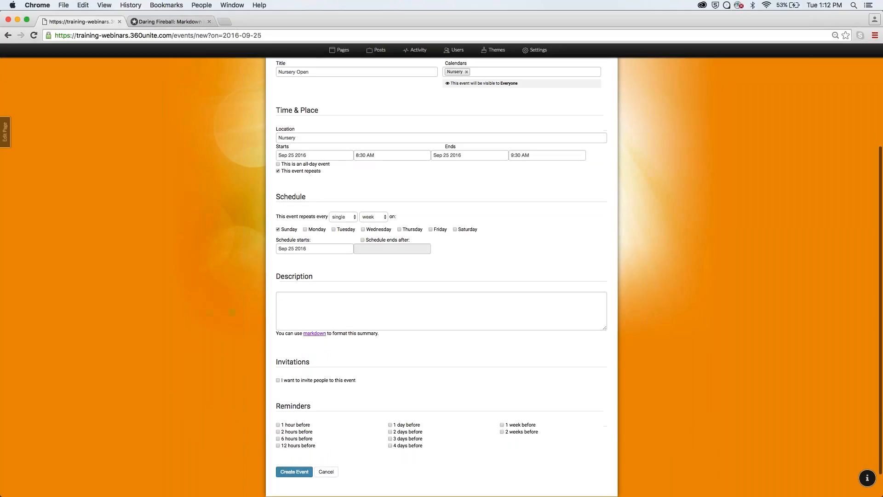
{"action": "left_click", "coordinate": [306, 310]}
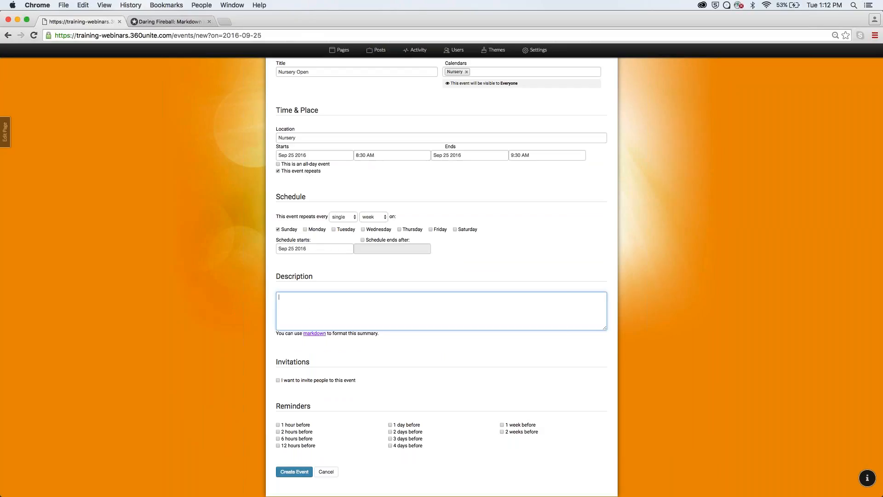
{"action": "scroll", "coordinate": [442, 276], "scroll_direction": "down", "scroll_amount": 1}
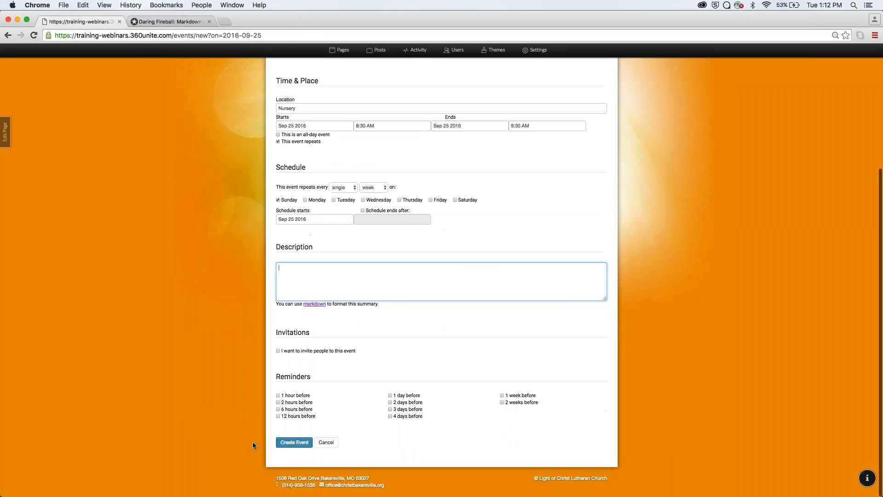
{"action": "left_click", "coordinate": [294, 442]}
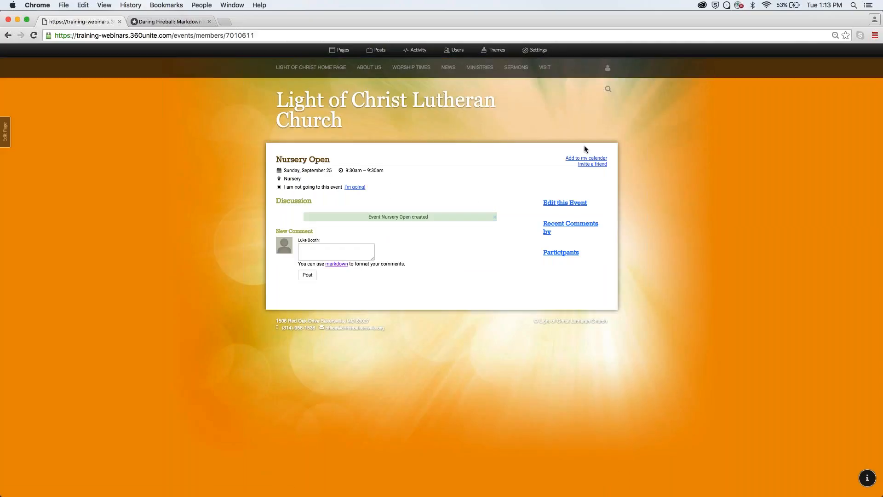
Step: Go to the church calendar and view the details of the September 25 Nursery Open event
{"action": "mouse_move", "coordinate": [448, 67]}
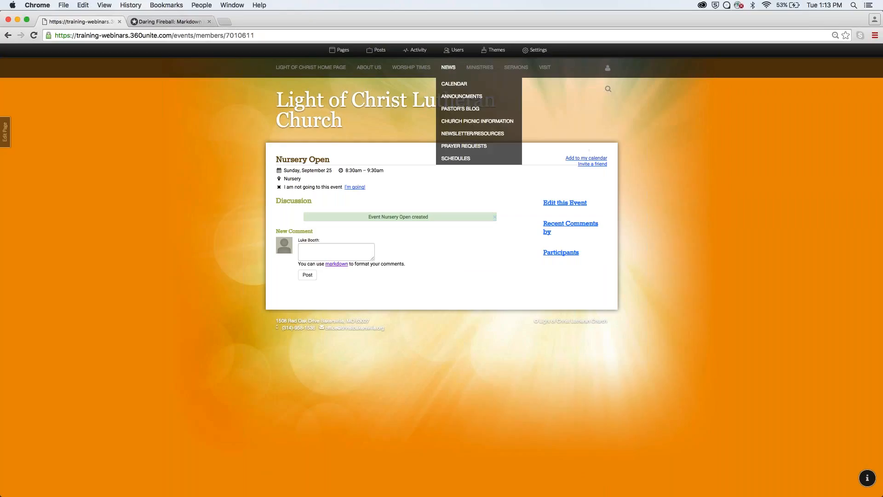
{"action": "left_click", "coordinate": [448, 85]}
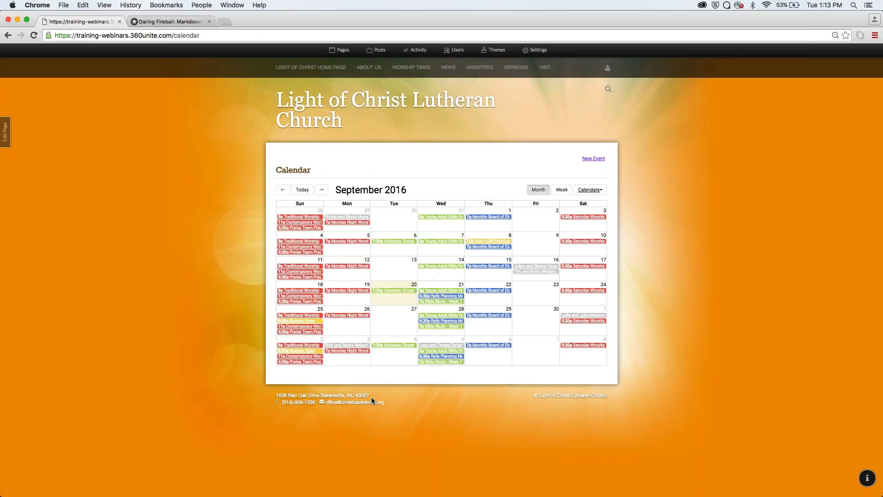
{"action": "mouse_move", "coordinate": [299, 323]}
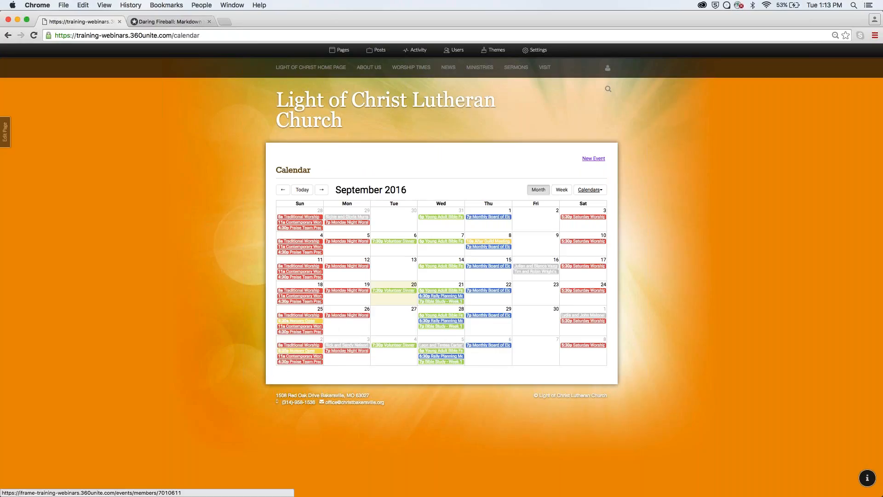
{"action": "left_click", "coordinate": [299, 324]}
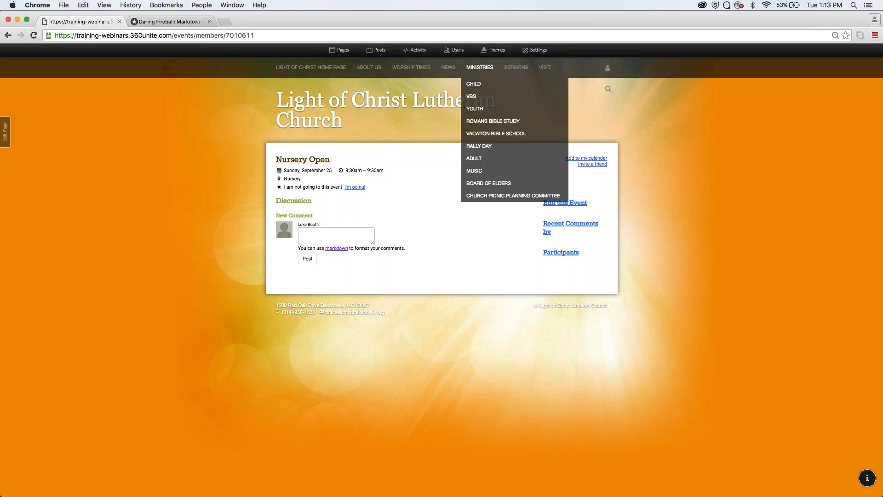
Step: Return to the church calendar, look through its week view and the current week, and go back to the month view
{"action": "mouse_move", "coordinate": [445, 68]}
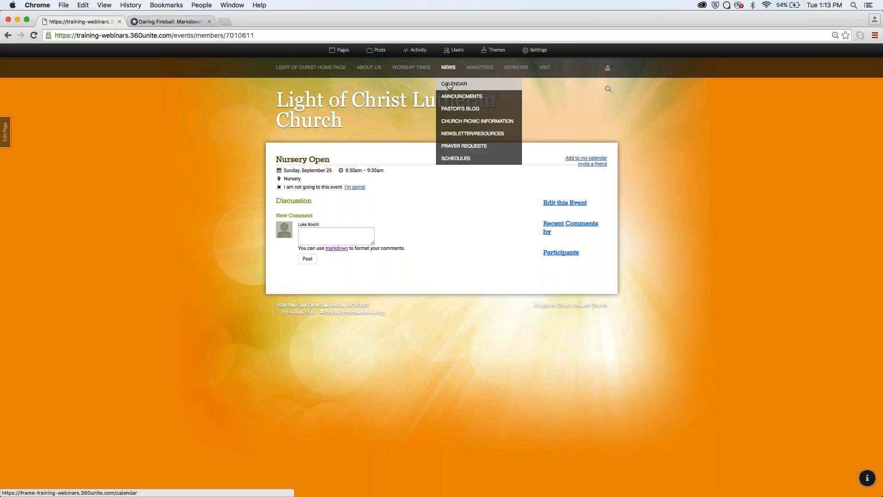
{"action": "left_click", "coordinate": [449, 86]}
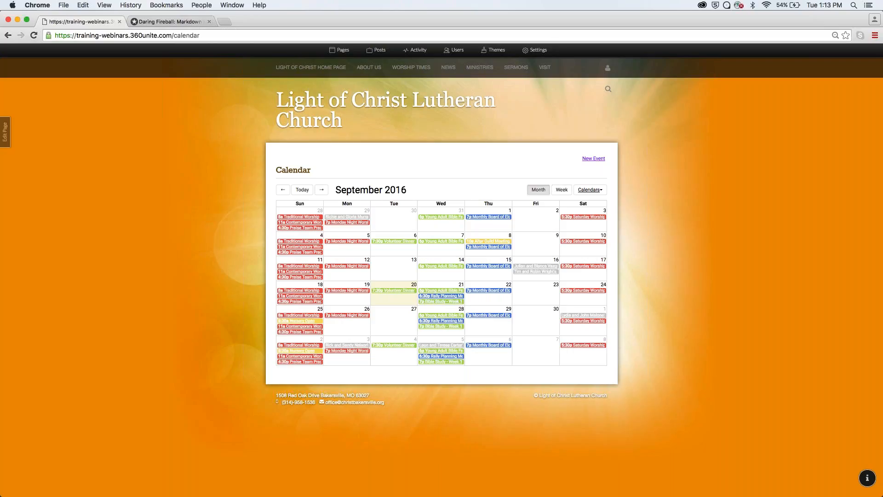
{"action": "left_click", "coordinate": [561, 189]}
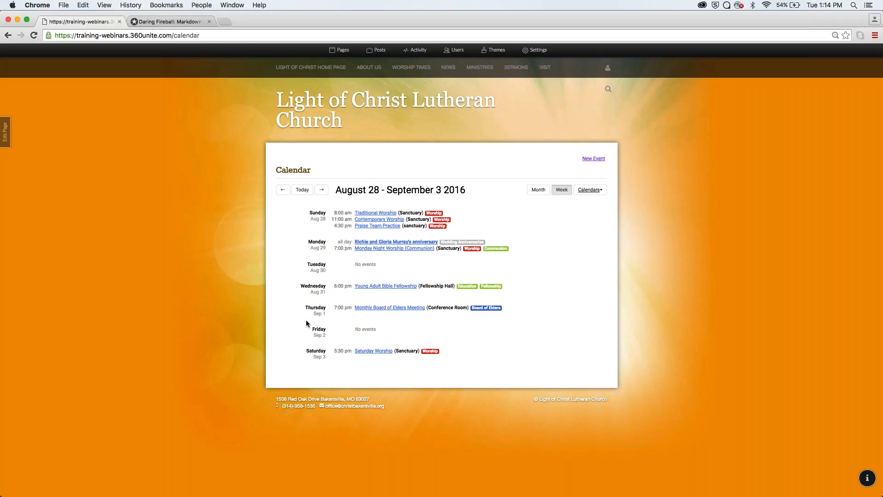
{"action": "left_click", "coordinate": [589, 190]}
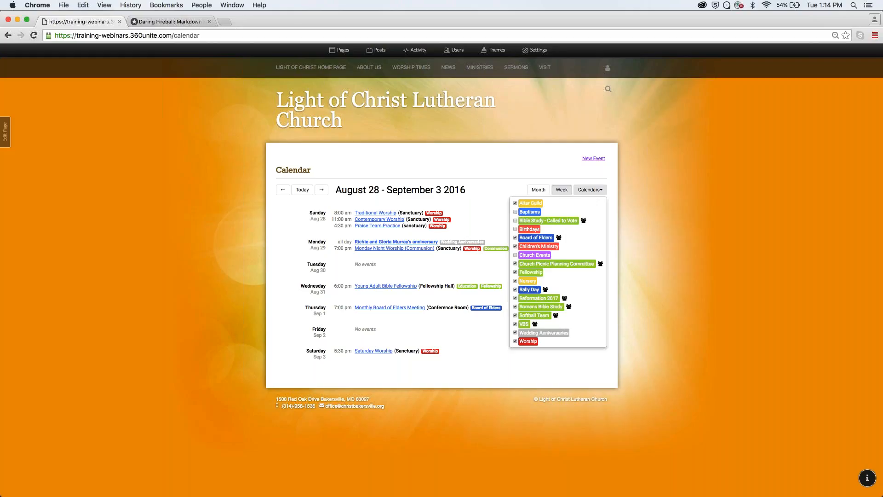
{"action": "left_click", "coordinate": [590, 190]}
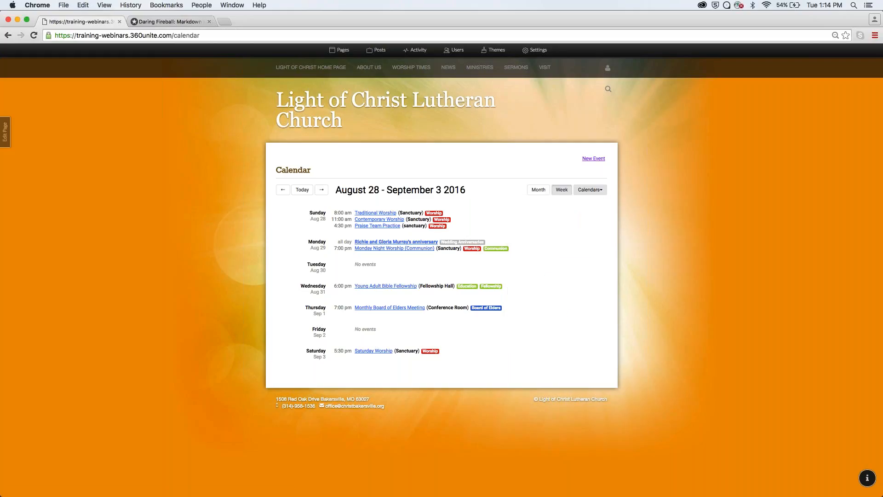
{"action": "left_click", "coordinate": [302, 189]}
{"action": "left_click", "coordinate": [538, 189]}
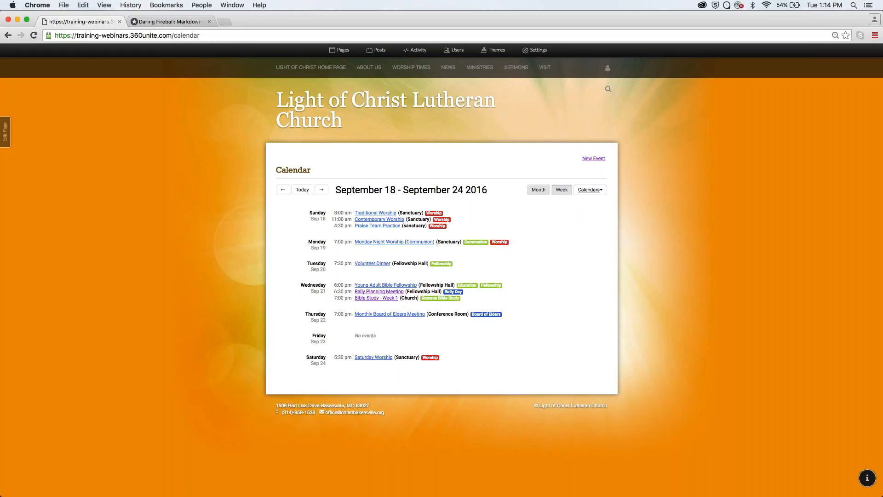
Step: Hide all calendars, from Altar Guild through Worship, in the September 2016 month view
{"action": "left_click", "coordinate": [590, 189]}
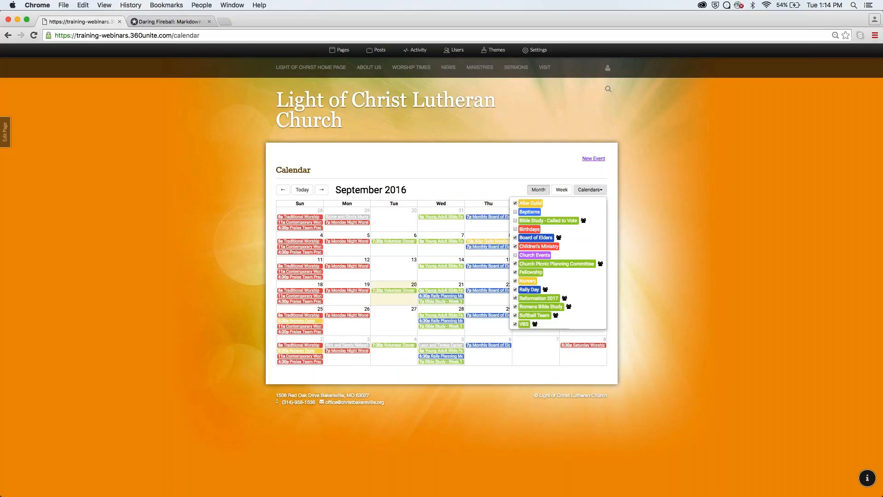
{"action": "left_click", "coordinate": [516, 209]}
{"action": "left_click", "coordinate": [589, 190]}
{"action": "left_click", "coordinate": [515, 237]}
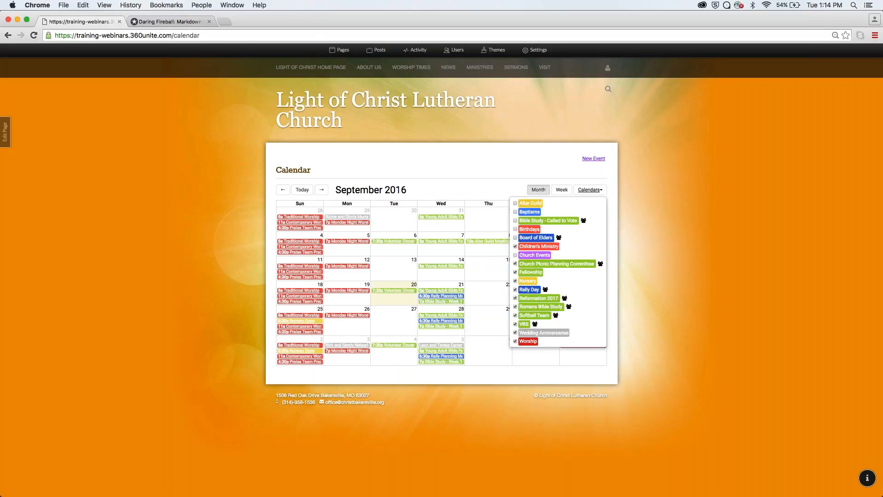
{"action": "left_click", "coordinate": [589, 190]}
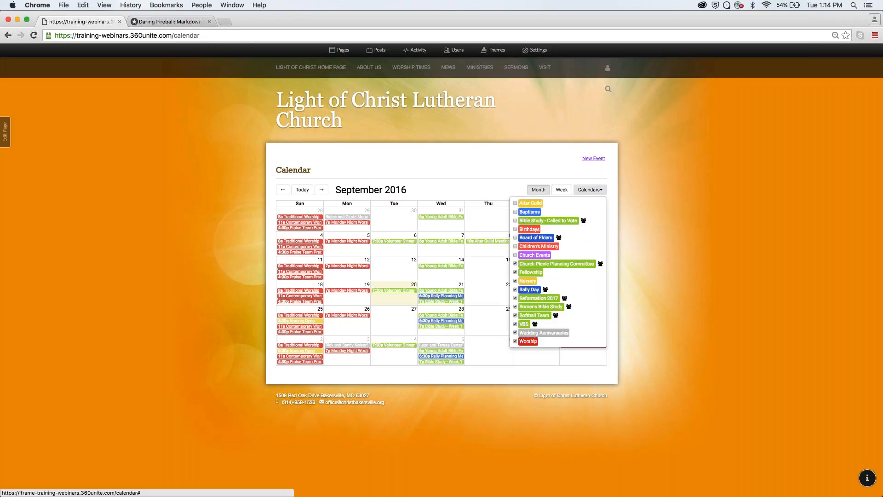
{"action": "left_click", "coordinate": [515, 272]}
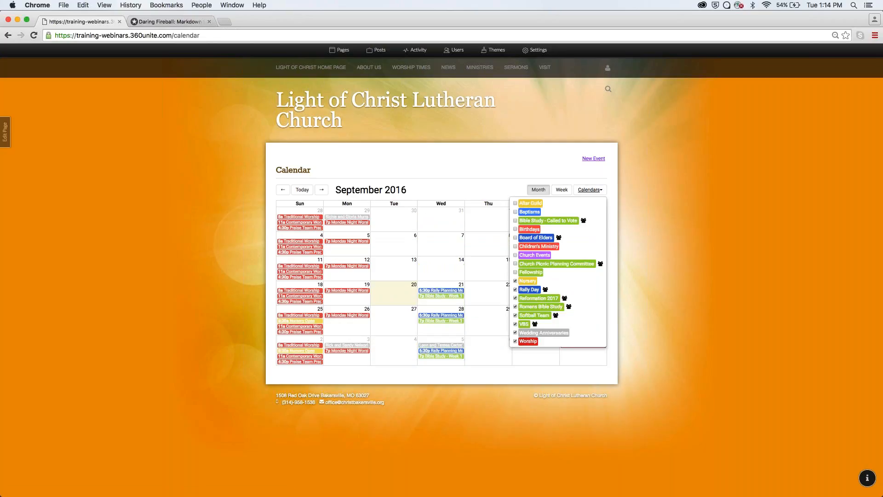
{"action": "left_click", "coordinate": [515, 280]}
{"action": "left_click", "coordinate": [515, 289]}
{"action": "left_click", "coordinate": [515, 298]}
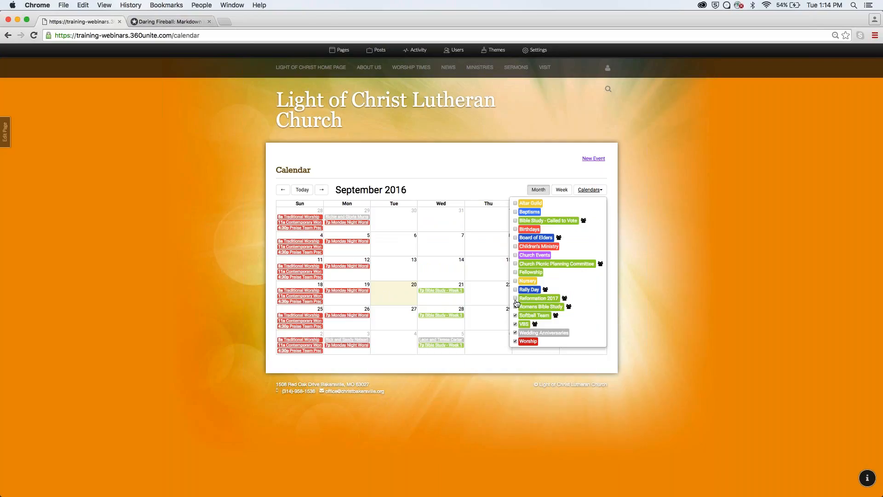
{"action": "left_click", "coordinate": [515, 307]}
{"action": "left_click", "coordinate": [515, 333]}
{"action": "left_click", "coordinate": [515, 341]}
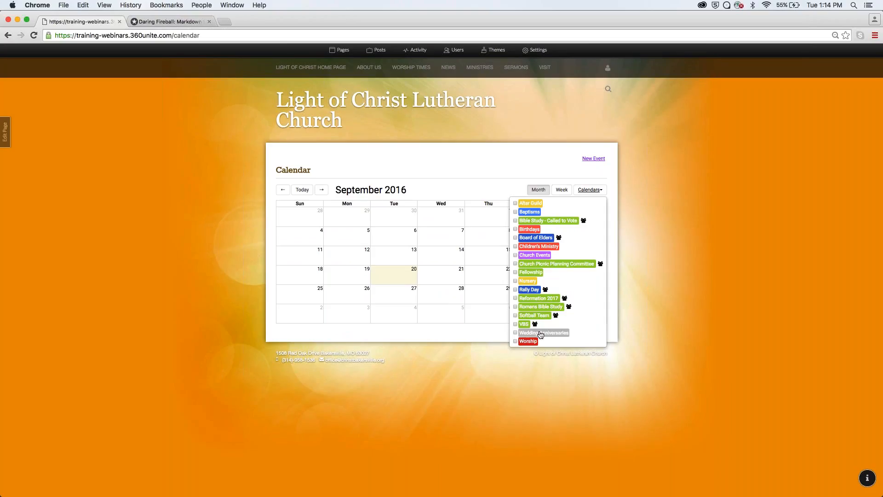
Step: Show only the Nursery calendar, advance the month view to October 2016, and review the calendar choices
{"action": "left_click", "coordinate": [515, 281]}
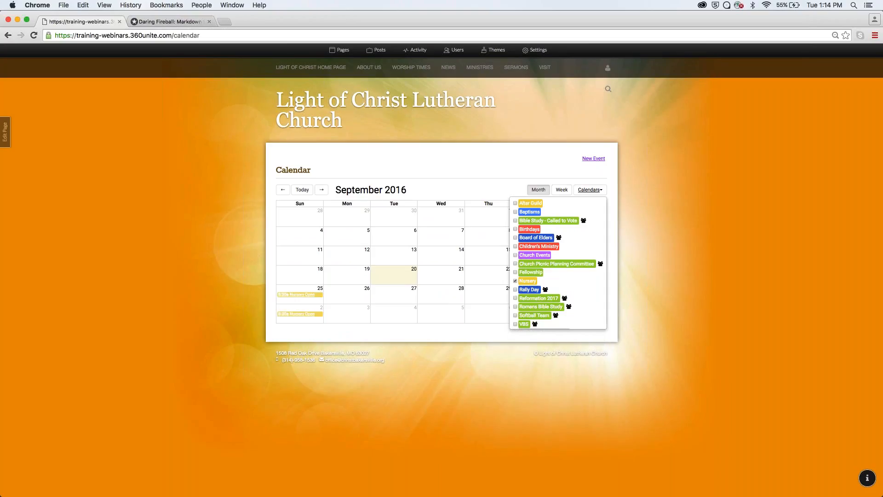
{"action": "left_click", "coordinate": [588, 189]}
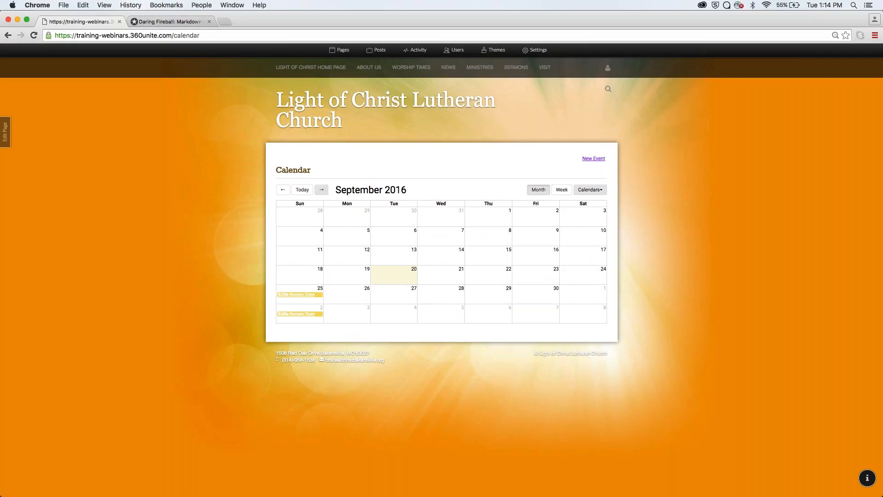
{"action": "left_click", "coordinate": [321, 190]}
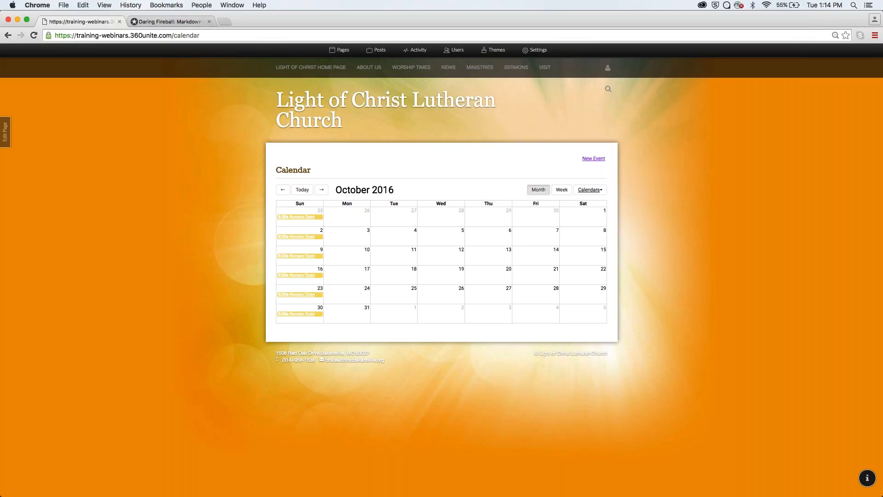
{"action": "left_click", "coordinate": [589, 190]}
{"action": "scroll", "coordinate": [558, 262], "scroll_direction": "down", "scroll_amount": 1}
{"action": "scroll", "coordinate": [547, 284], "scroll_direction": "up", "scroll_amount": 2}
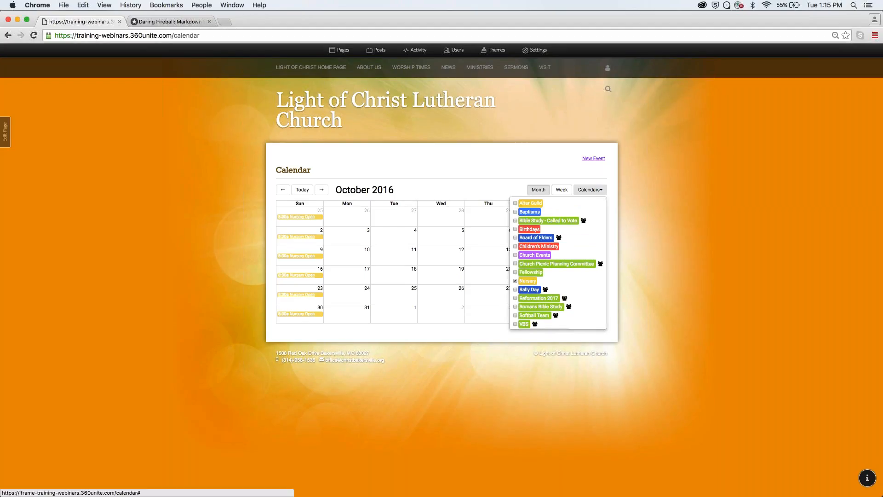
{"action": "left_click", "coordinate": [590, 189]}
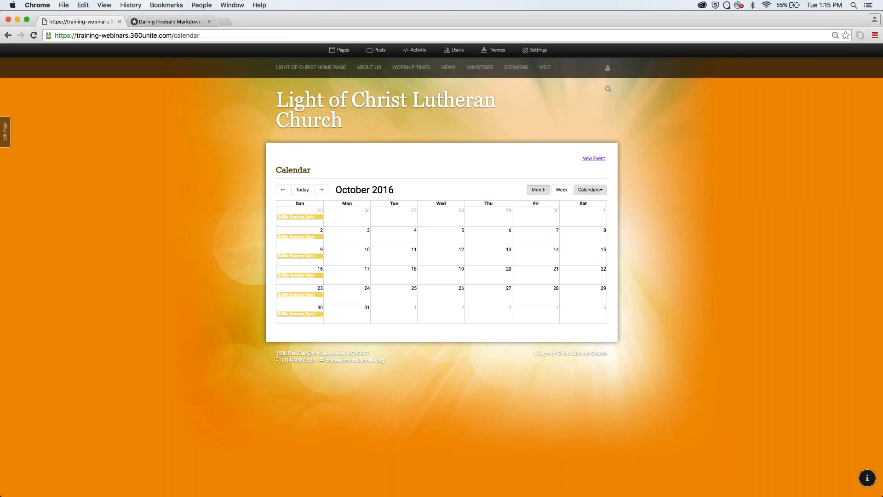
Step: Switch to the PowerPoint slide show and advance to the Questions & Answers slide
{"action": "key", "text": "super+Tab"}
{"action": "key", "text": "Right"}
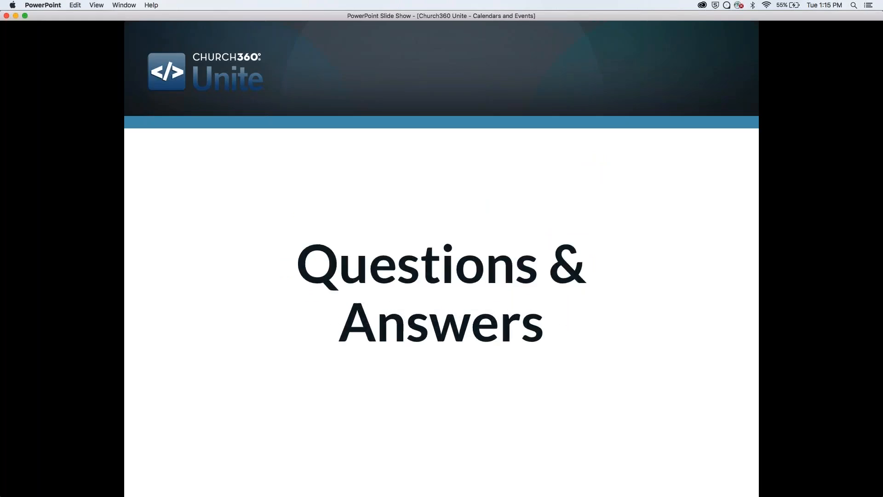